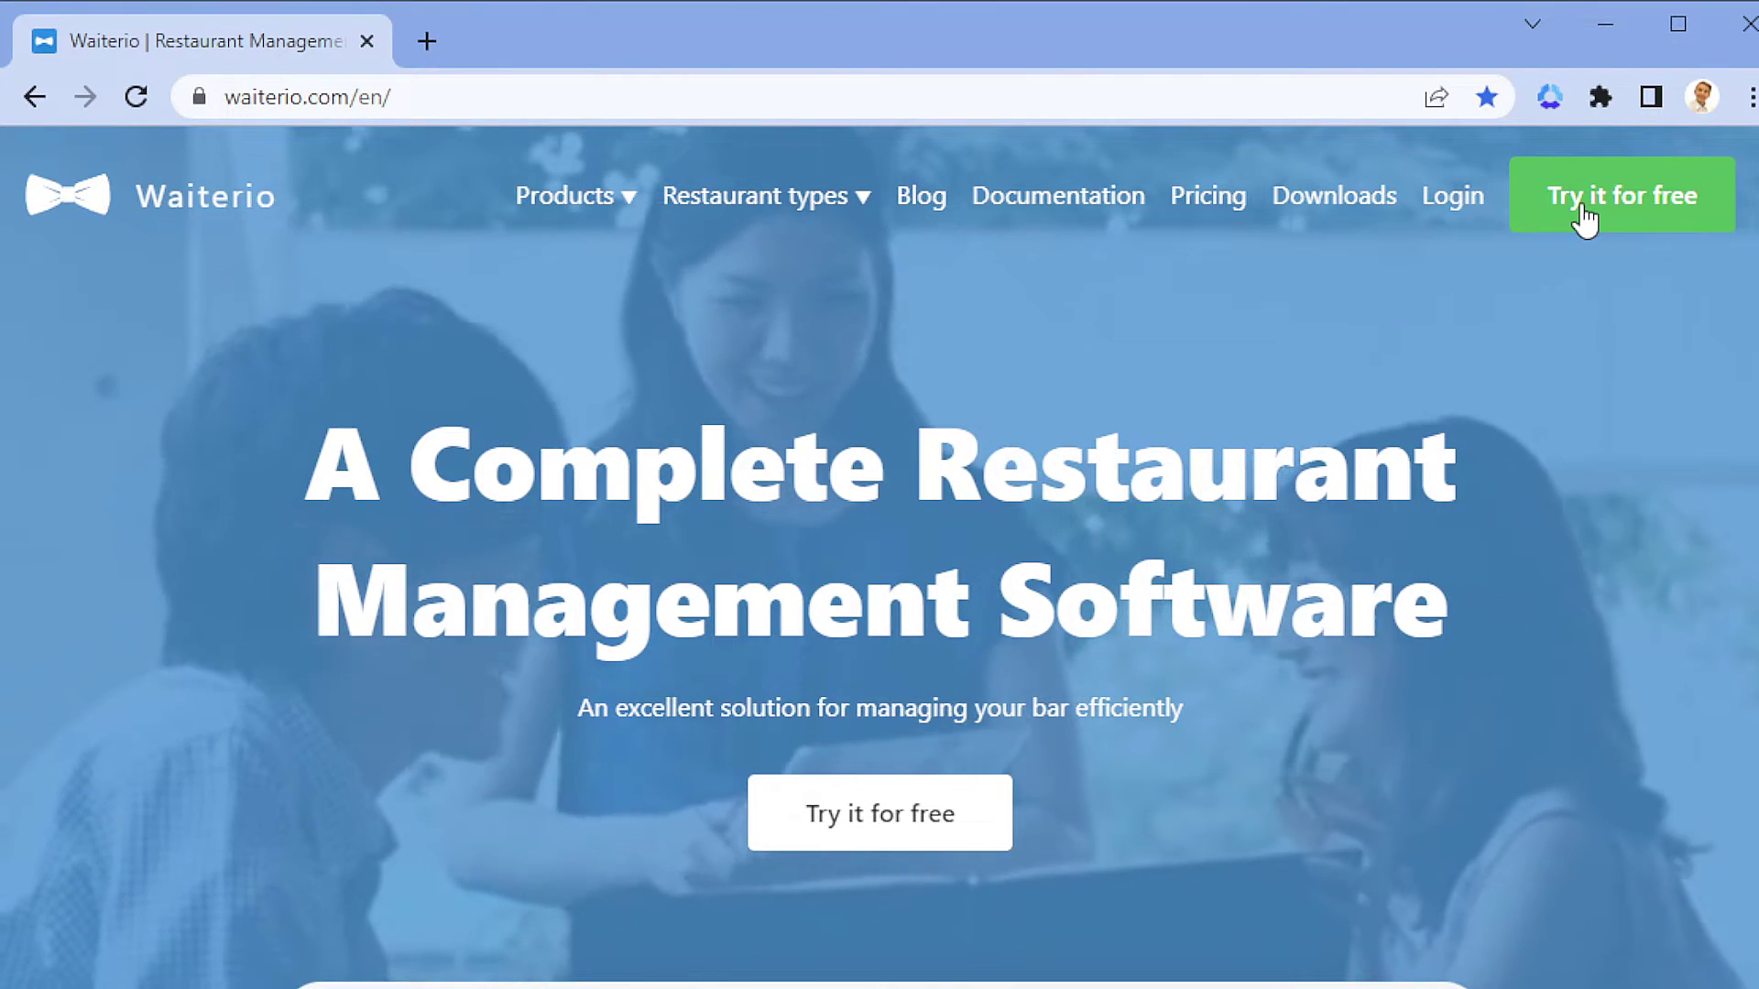
Sign up for a free account with email, password, PIN and name to reach the orders dashboard
{"action": "left_click", "coordinate": [1584, 220]}
{"action": "type", "text": "email@ema"}
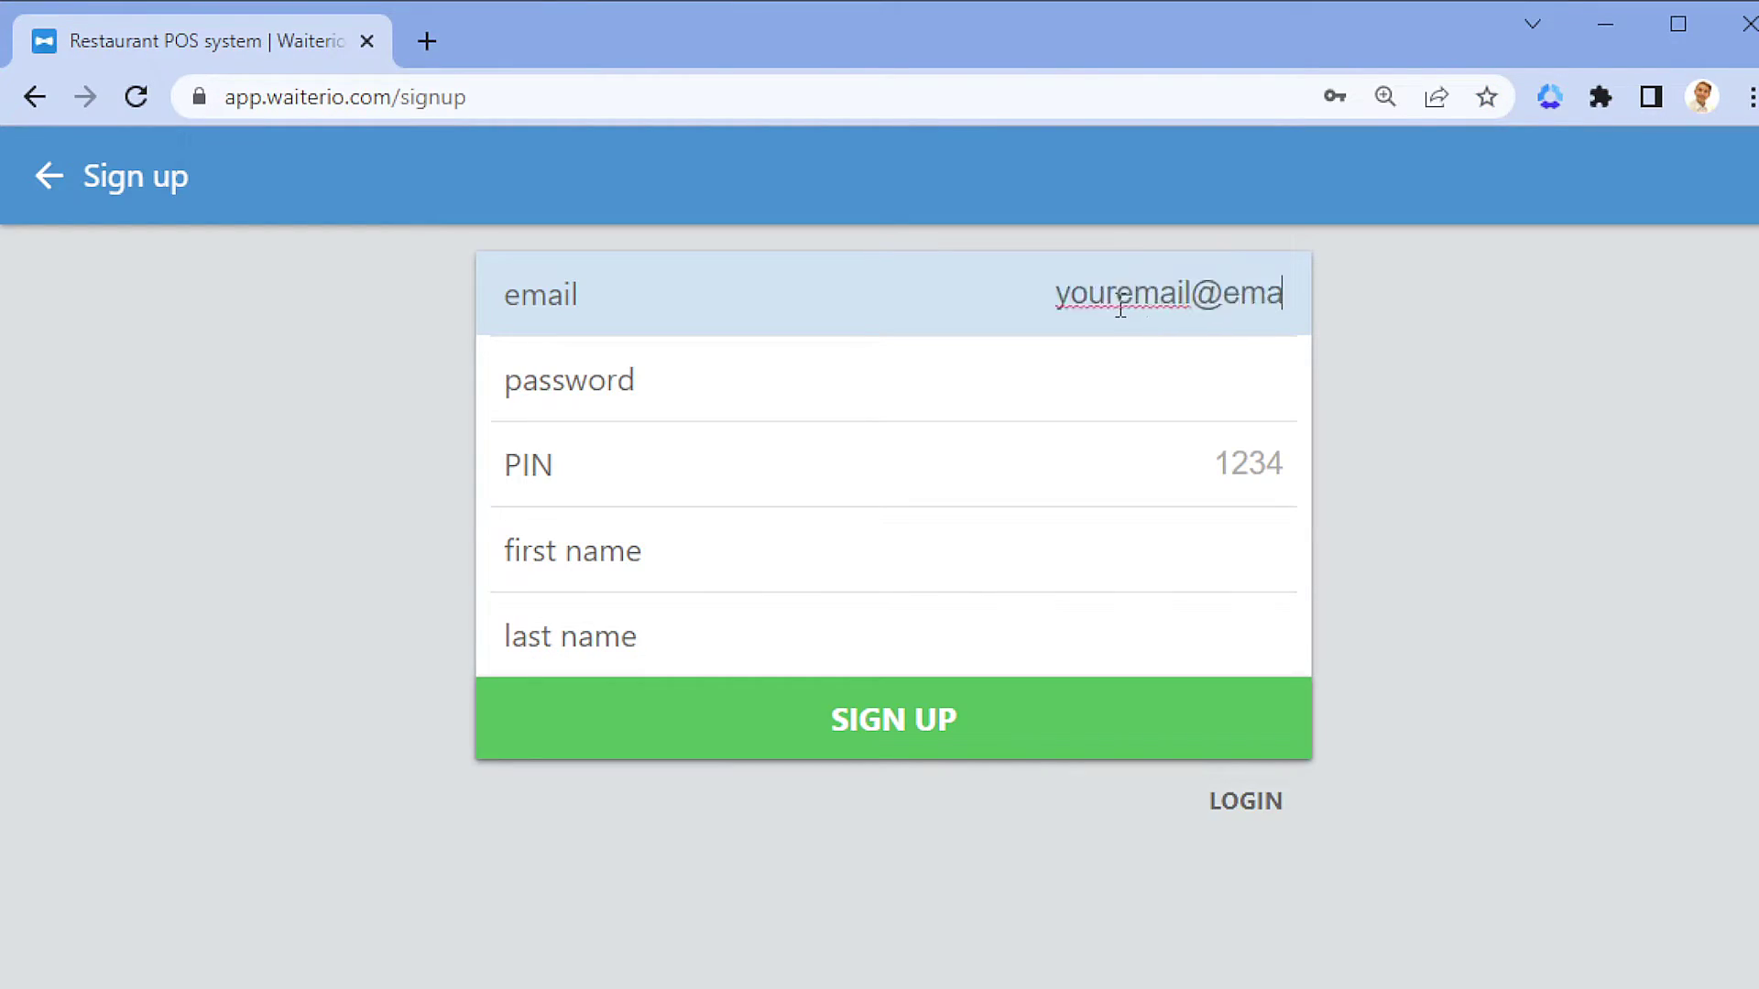
{"action": "type", "text": "i.com"}
{"action": "key", "text": "Tab"}
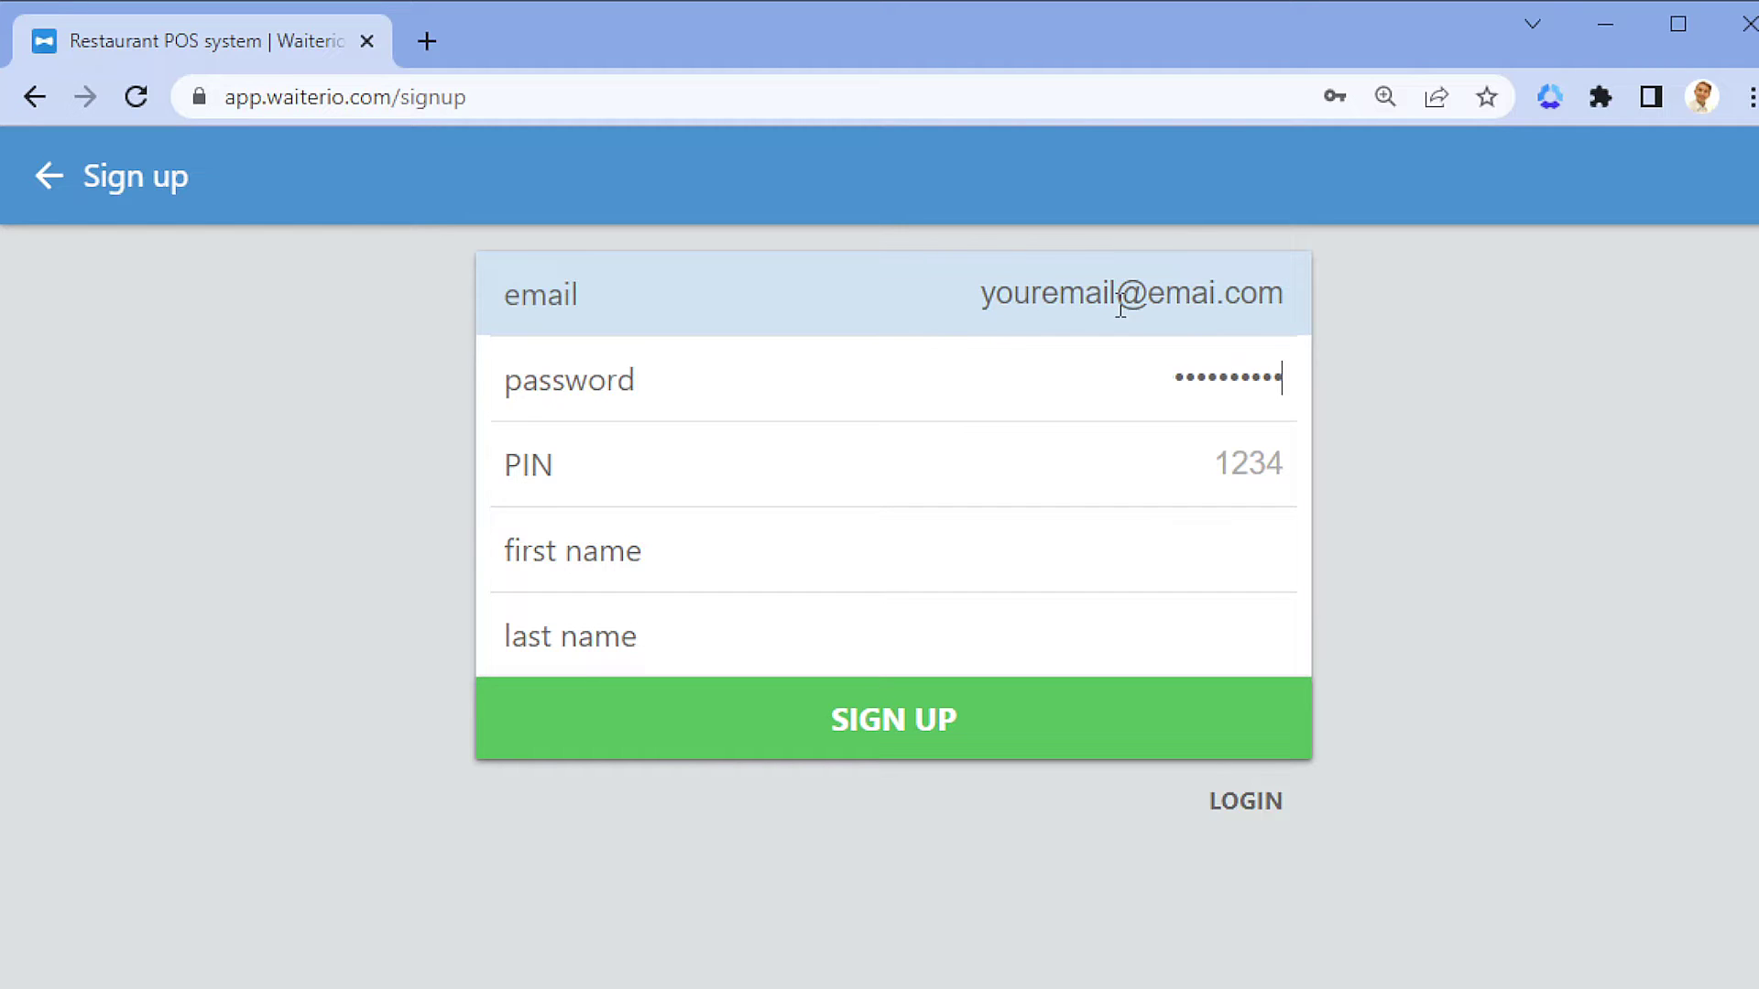
{"action": "key", "text": "Tab"}
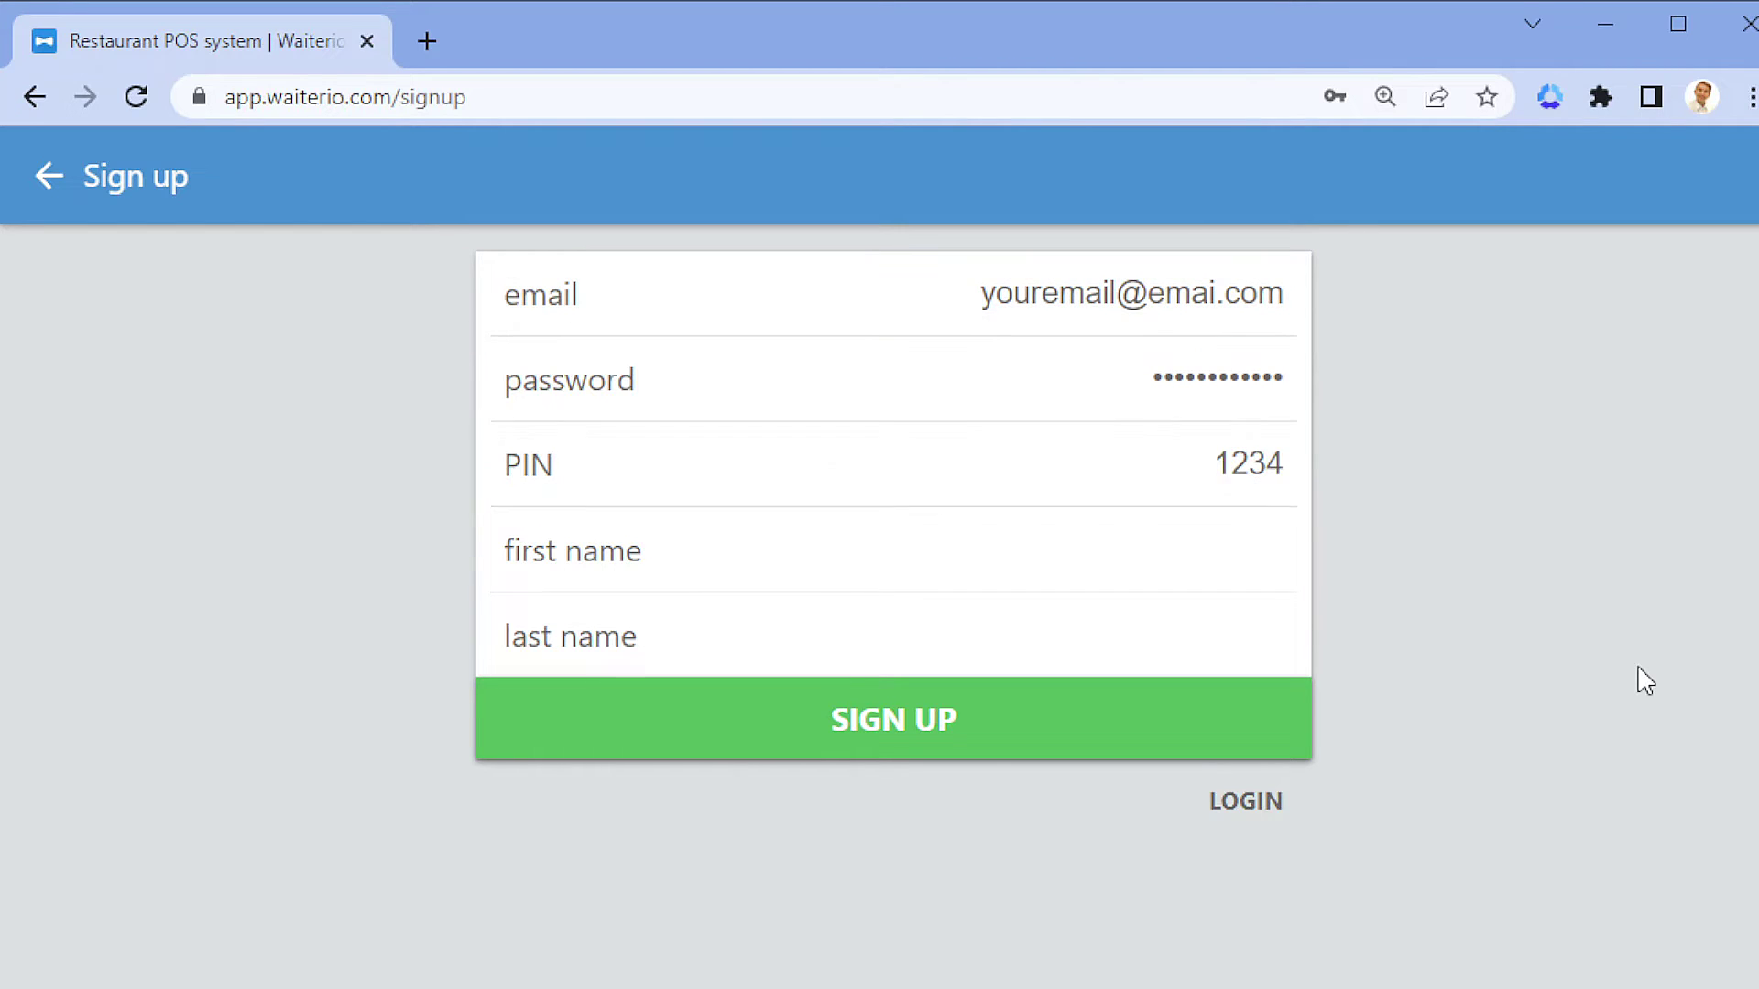
{"action": "key", "text": "Tab"}
{"action": "type", "text": "Blaire"}
{"action": "type", "text": "Wa"}
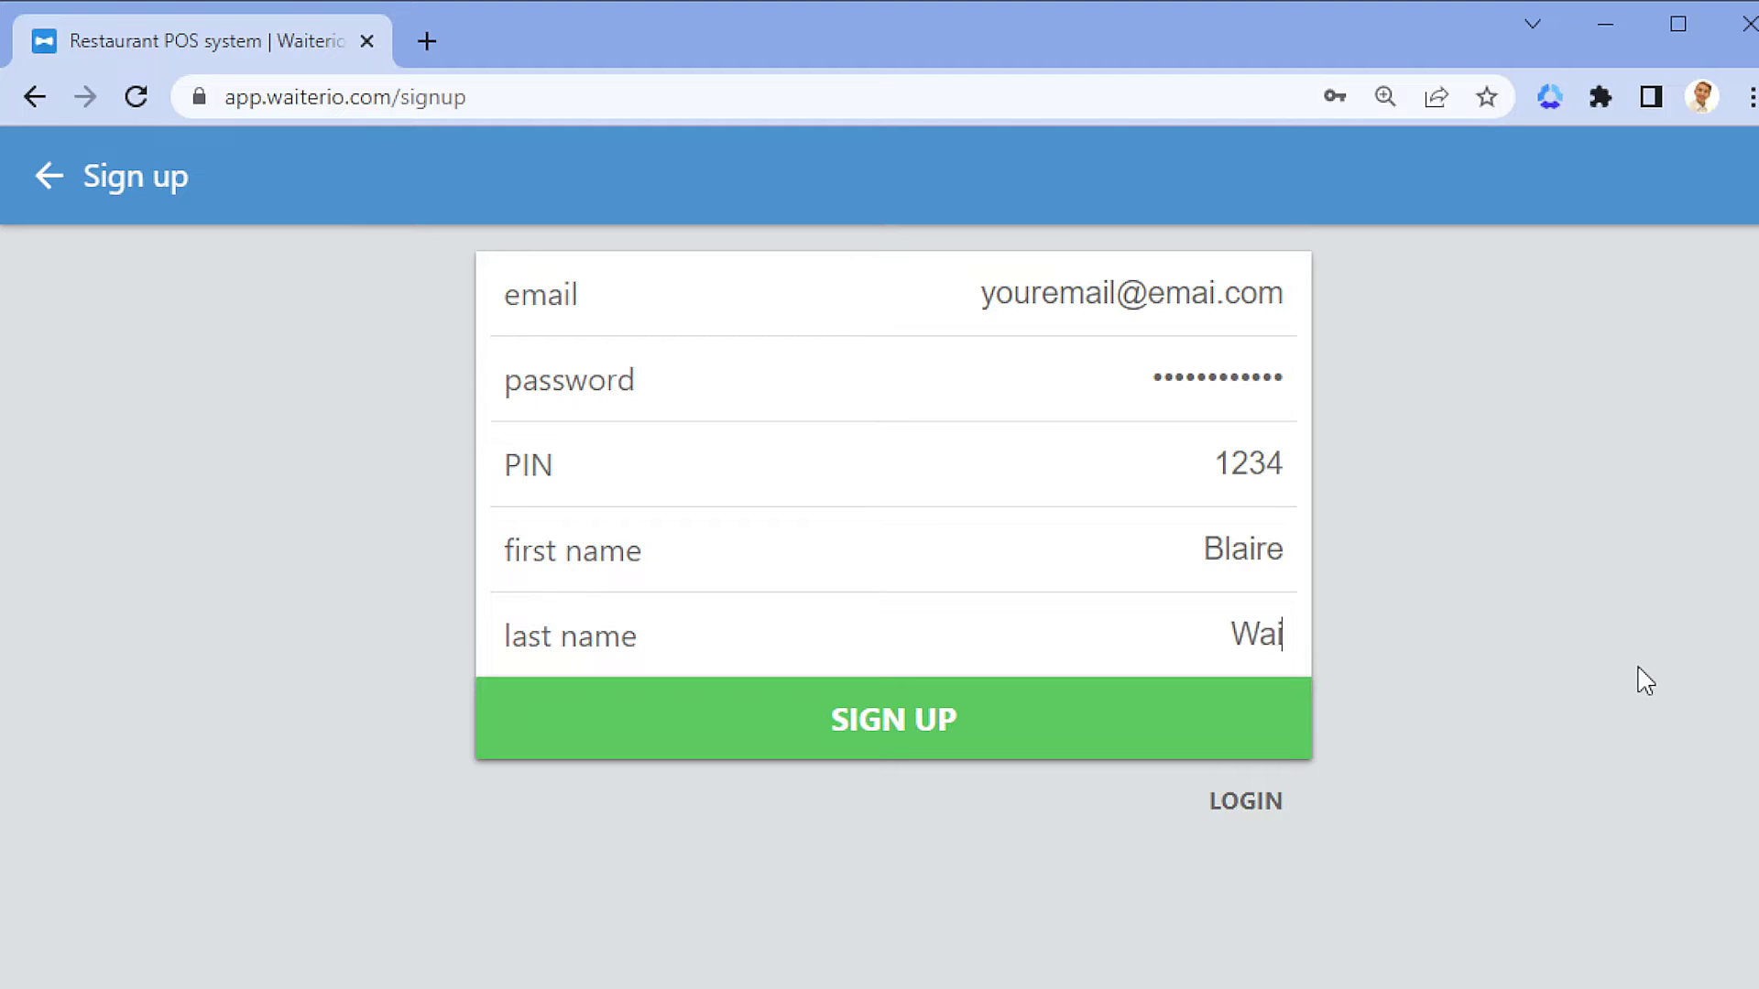
{"action": "type", "text": "iterio"}
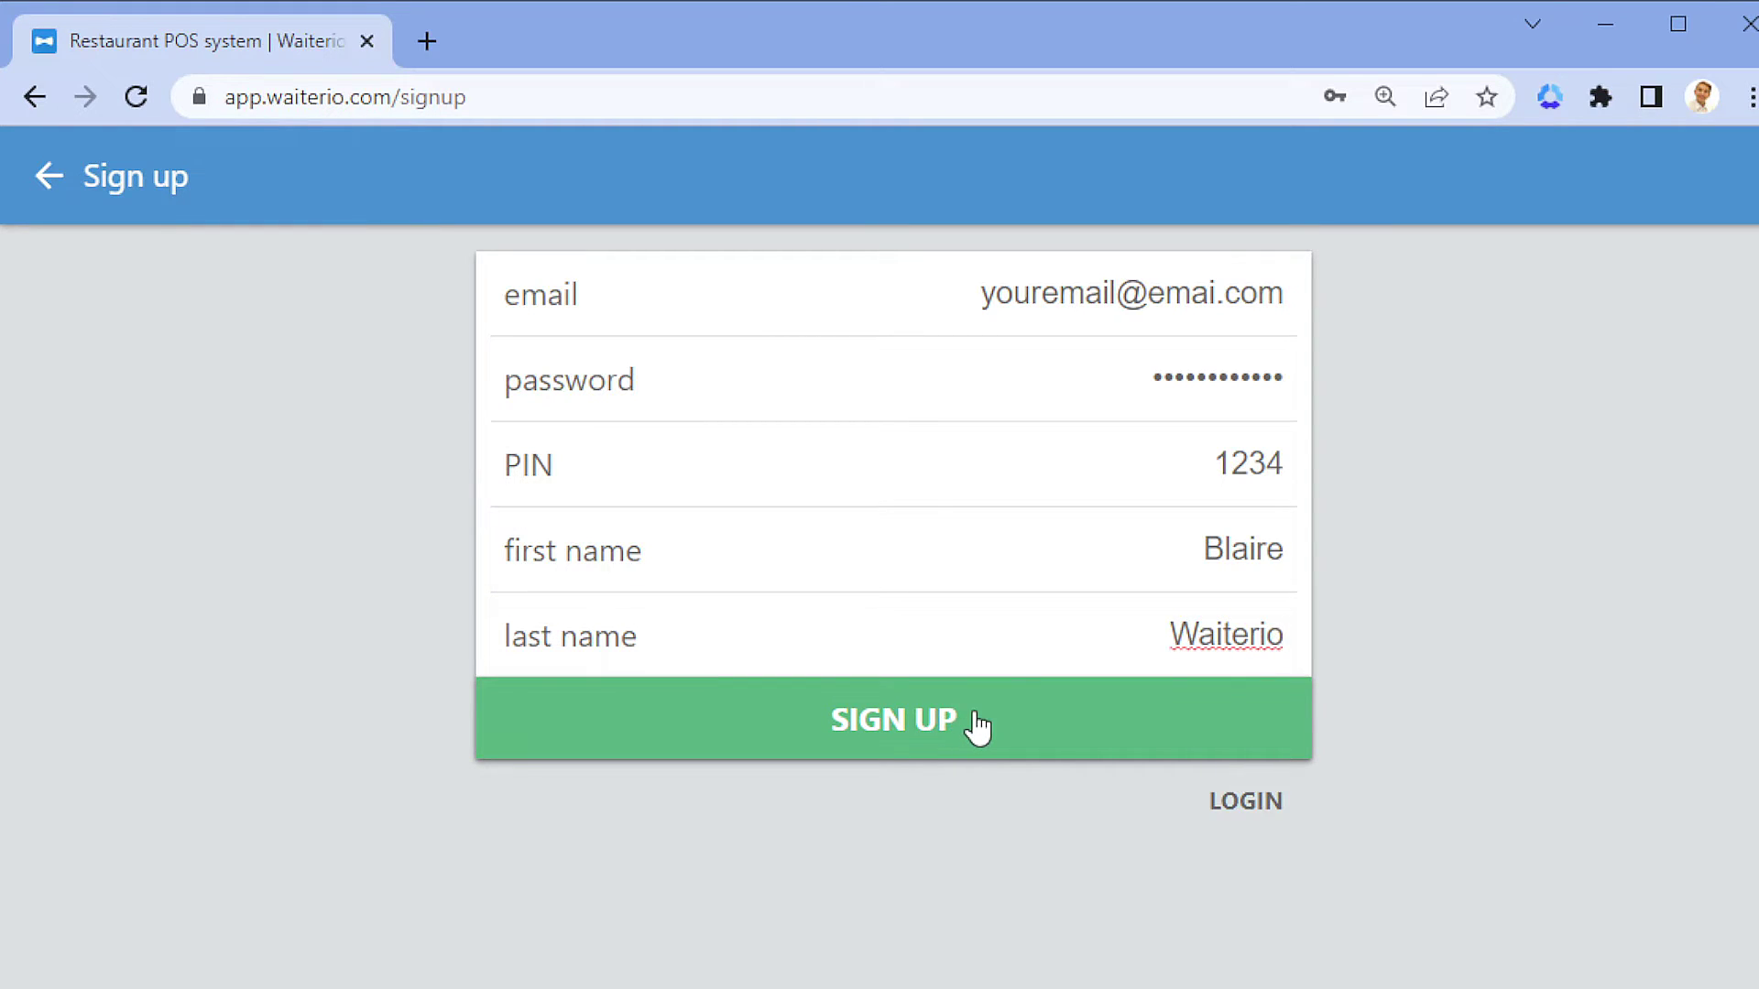
{"action": "left_click", "coordinate": [976, 726]}
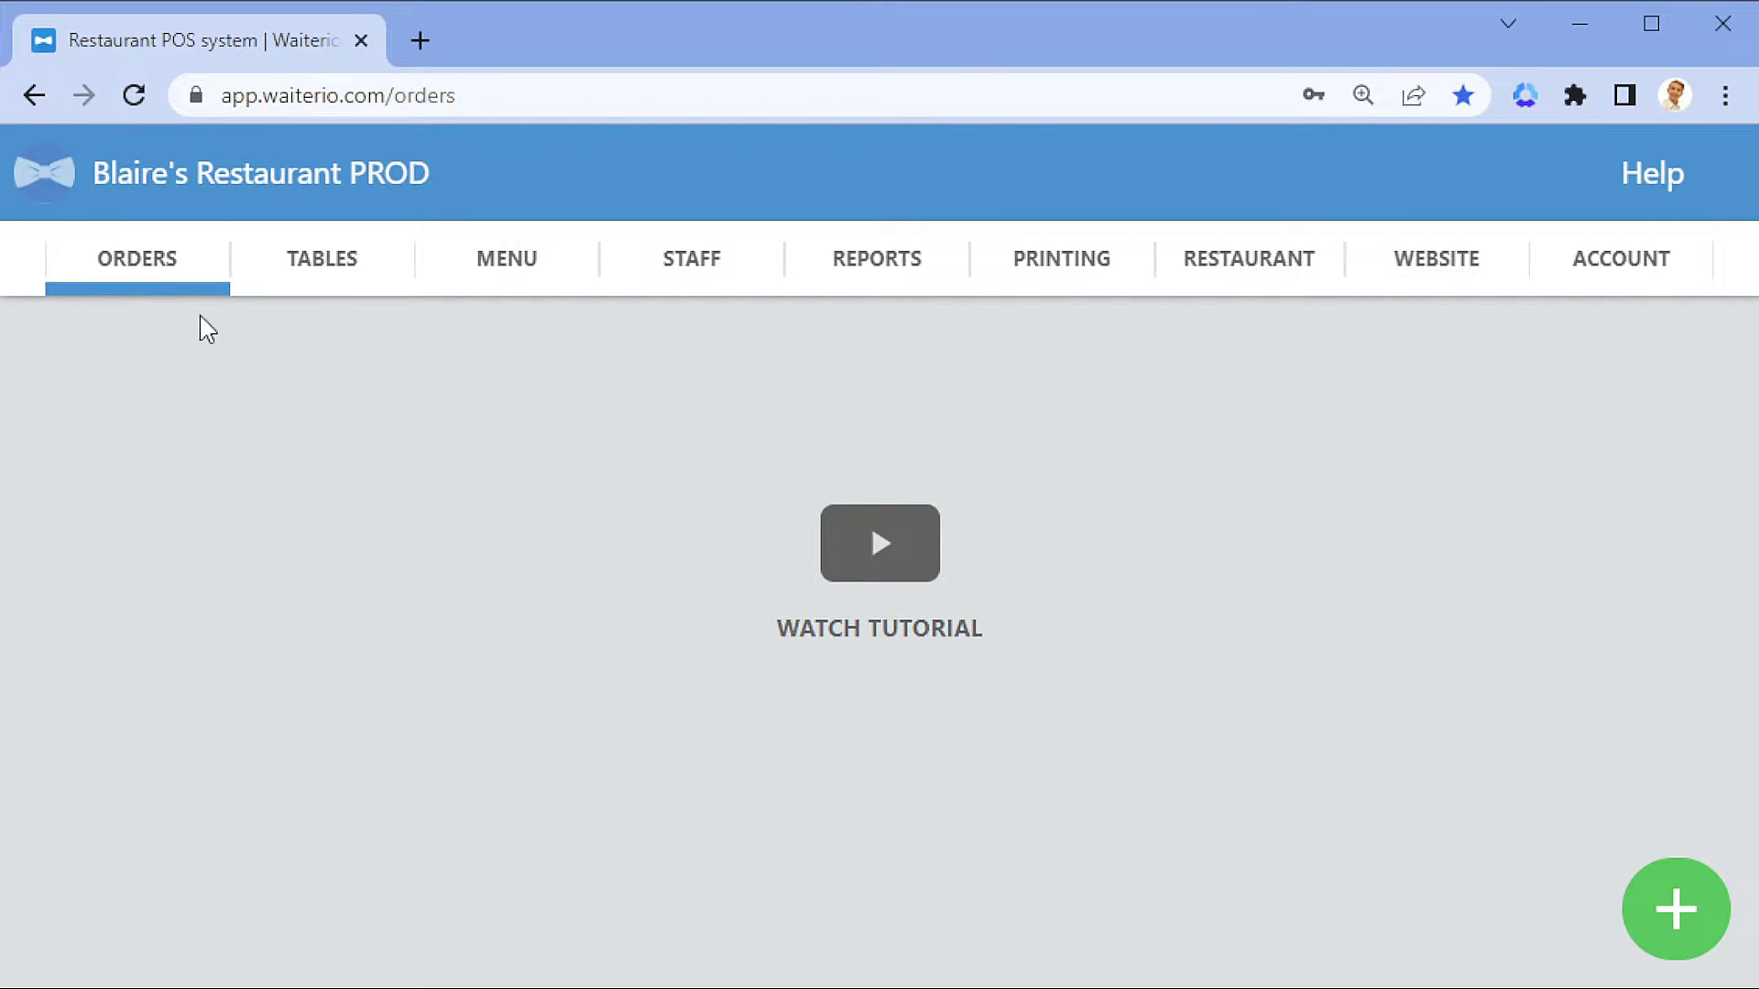
Delete the sample Main category from the menu and start a new category
{"action": "left_click", "coordinate": [566, 281]}
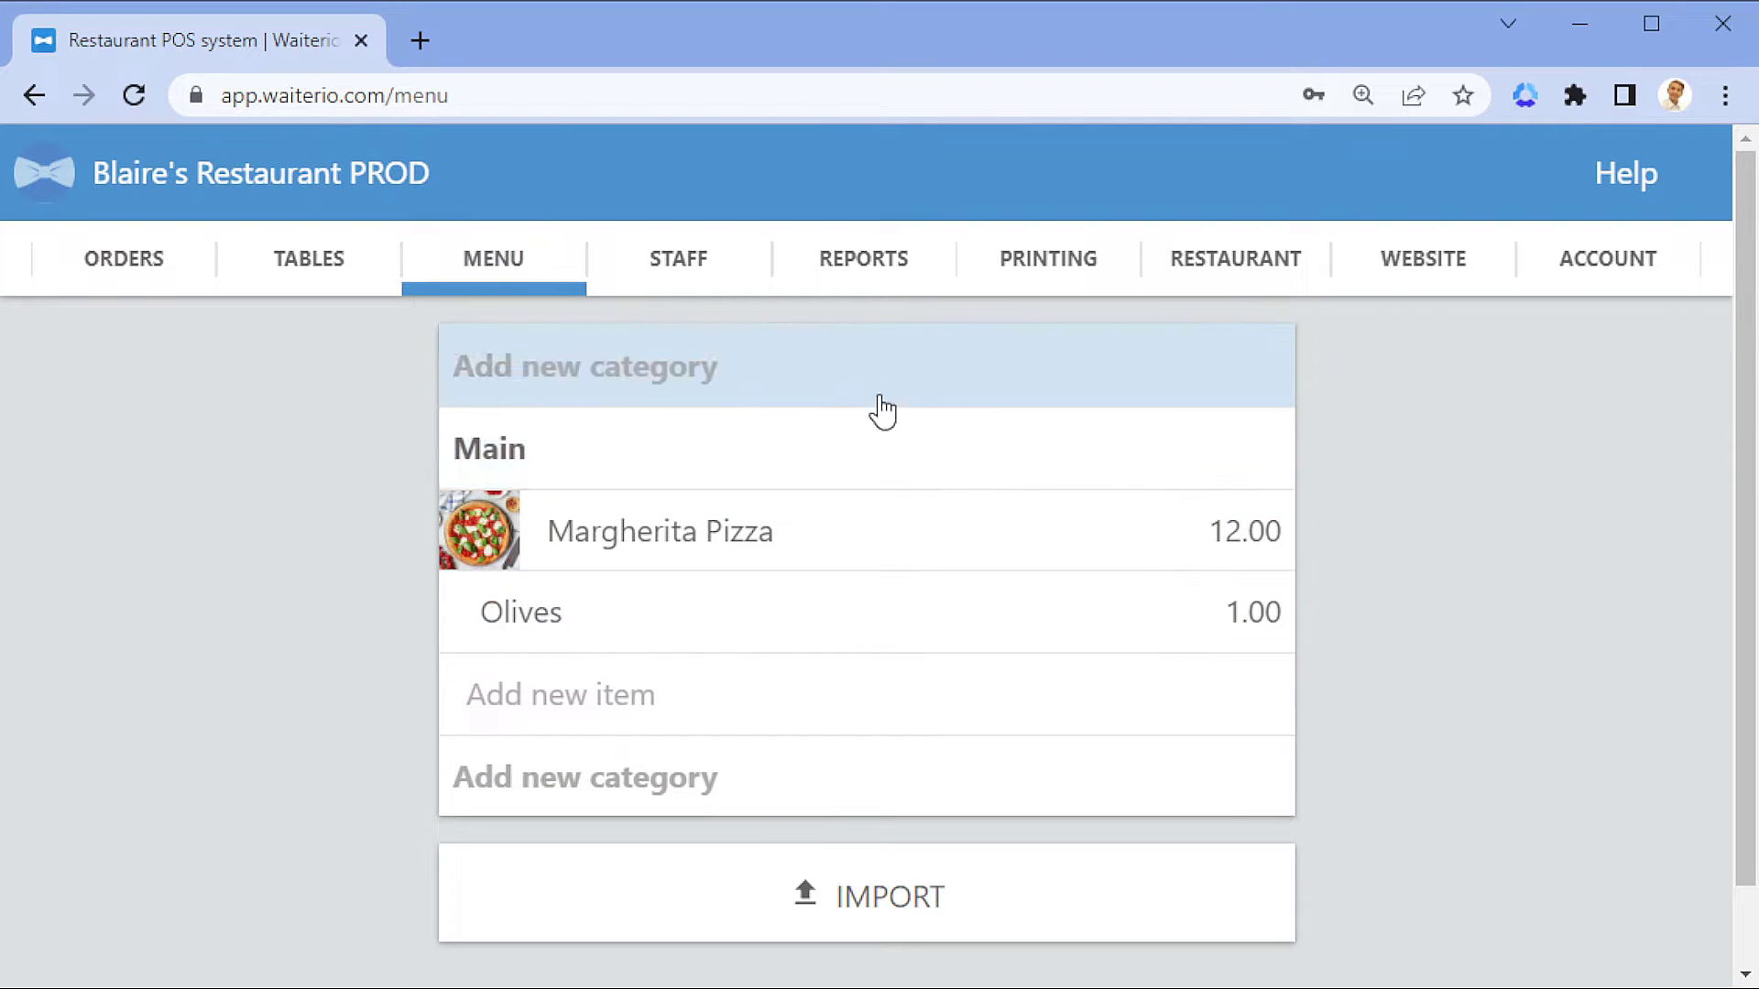
{"action": "left_click", "coordinate": [837, 449]}
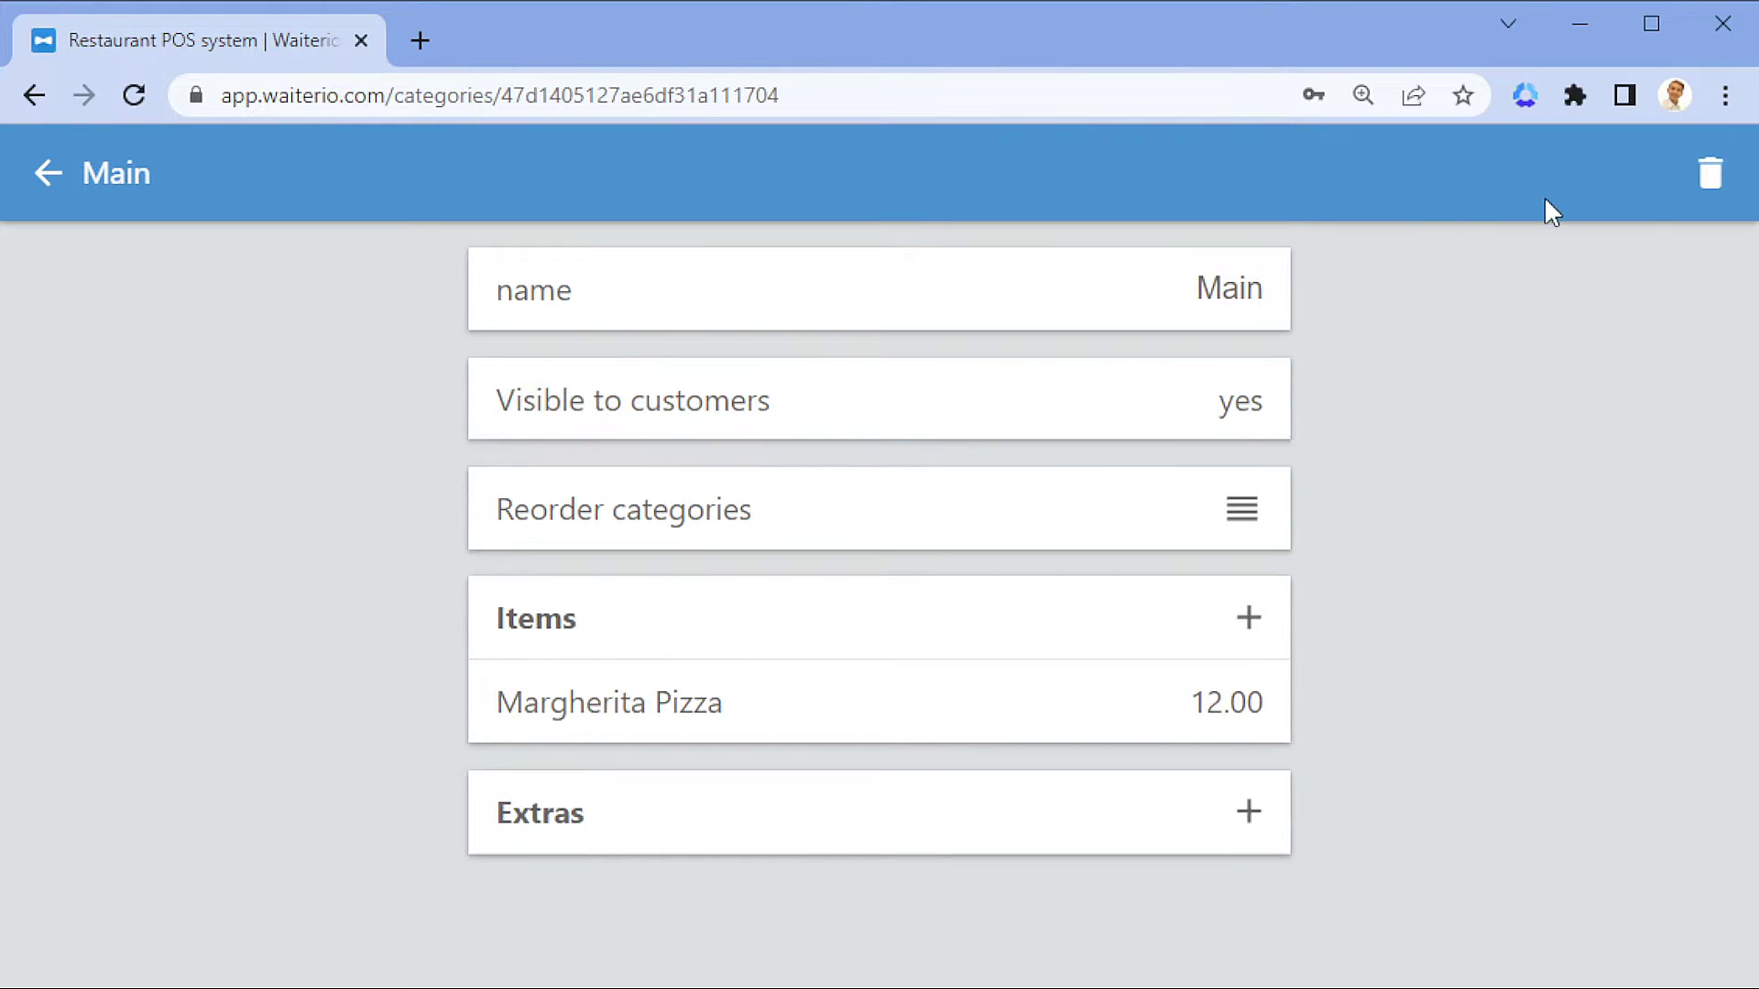
{"action": "left_click", "coordinate": [1740, 174]}
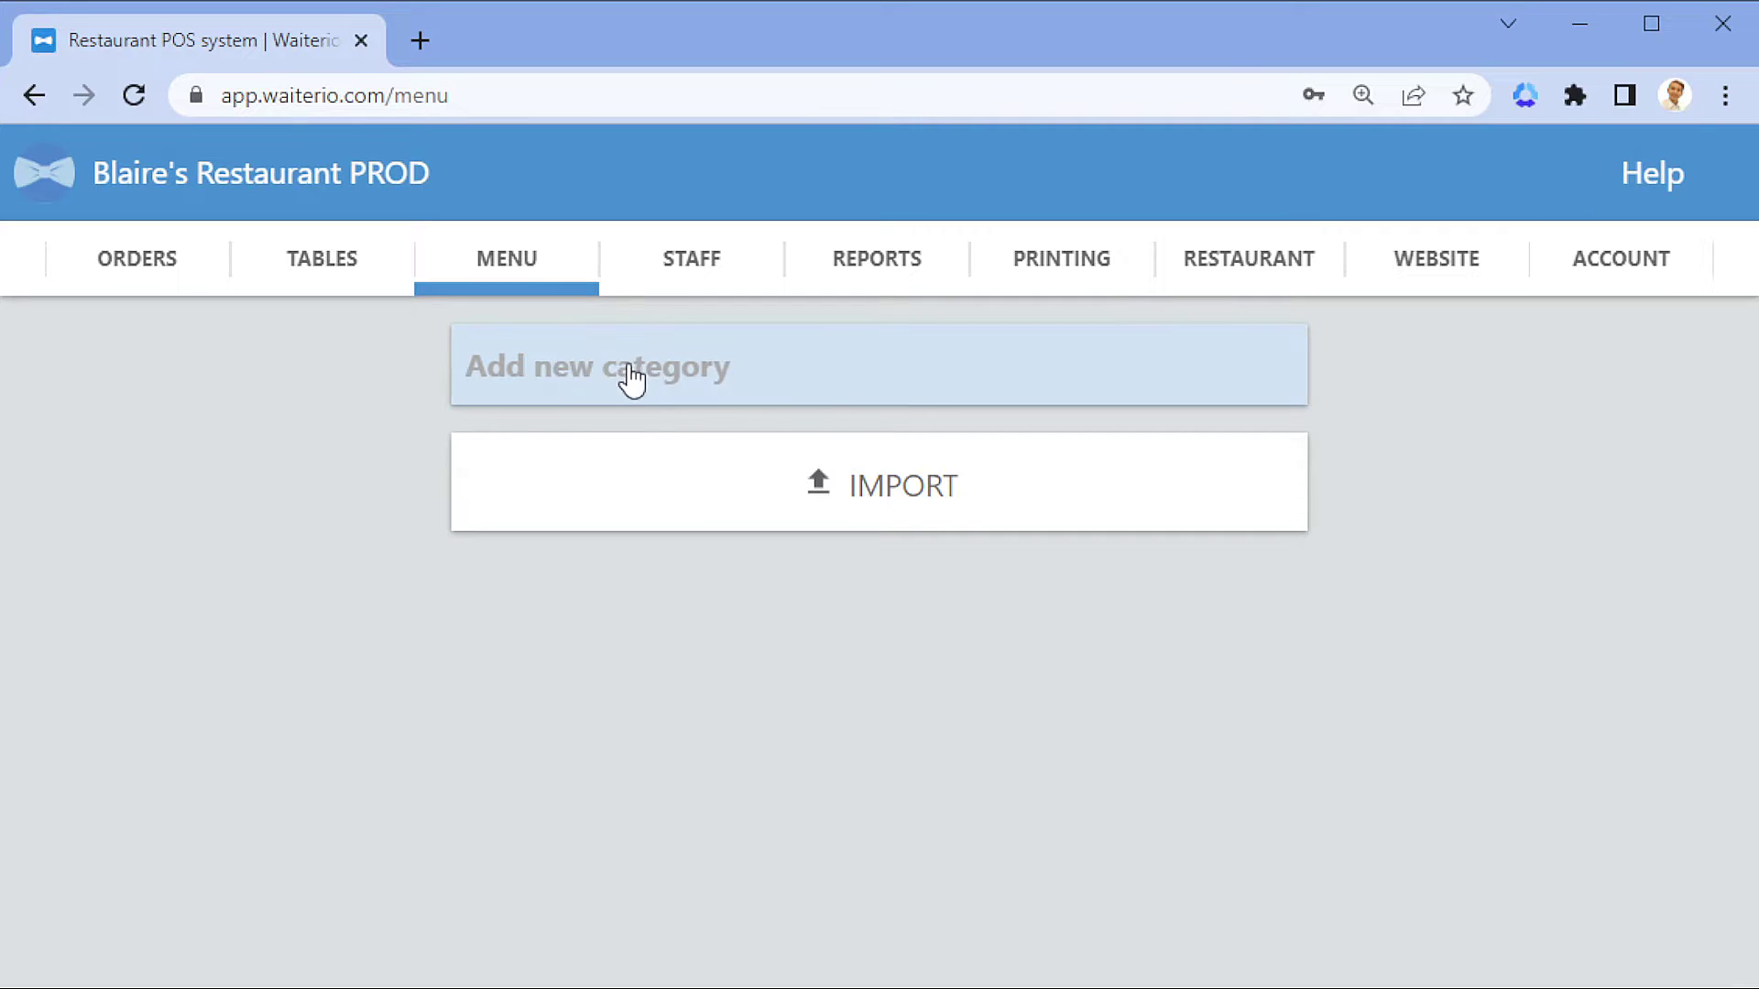
{"action": "left_click", "coordinate": [835, 381]}
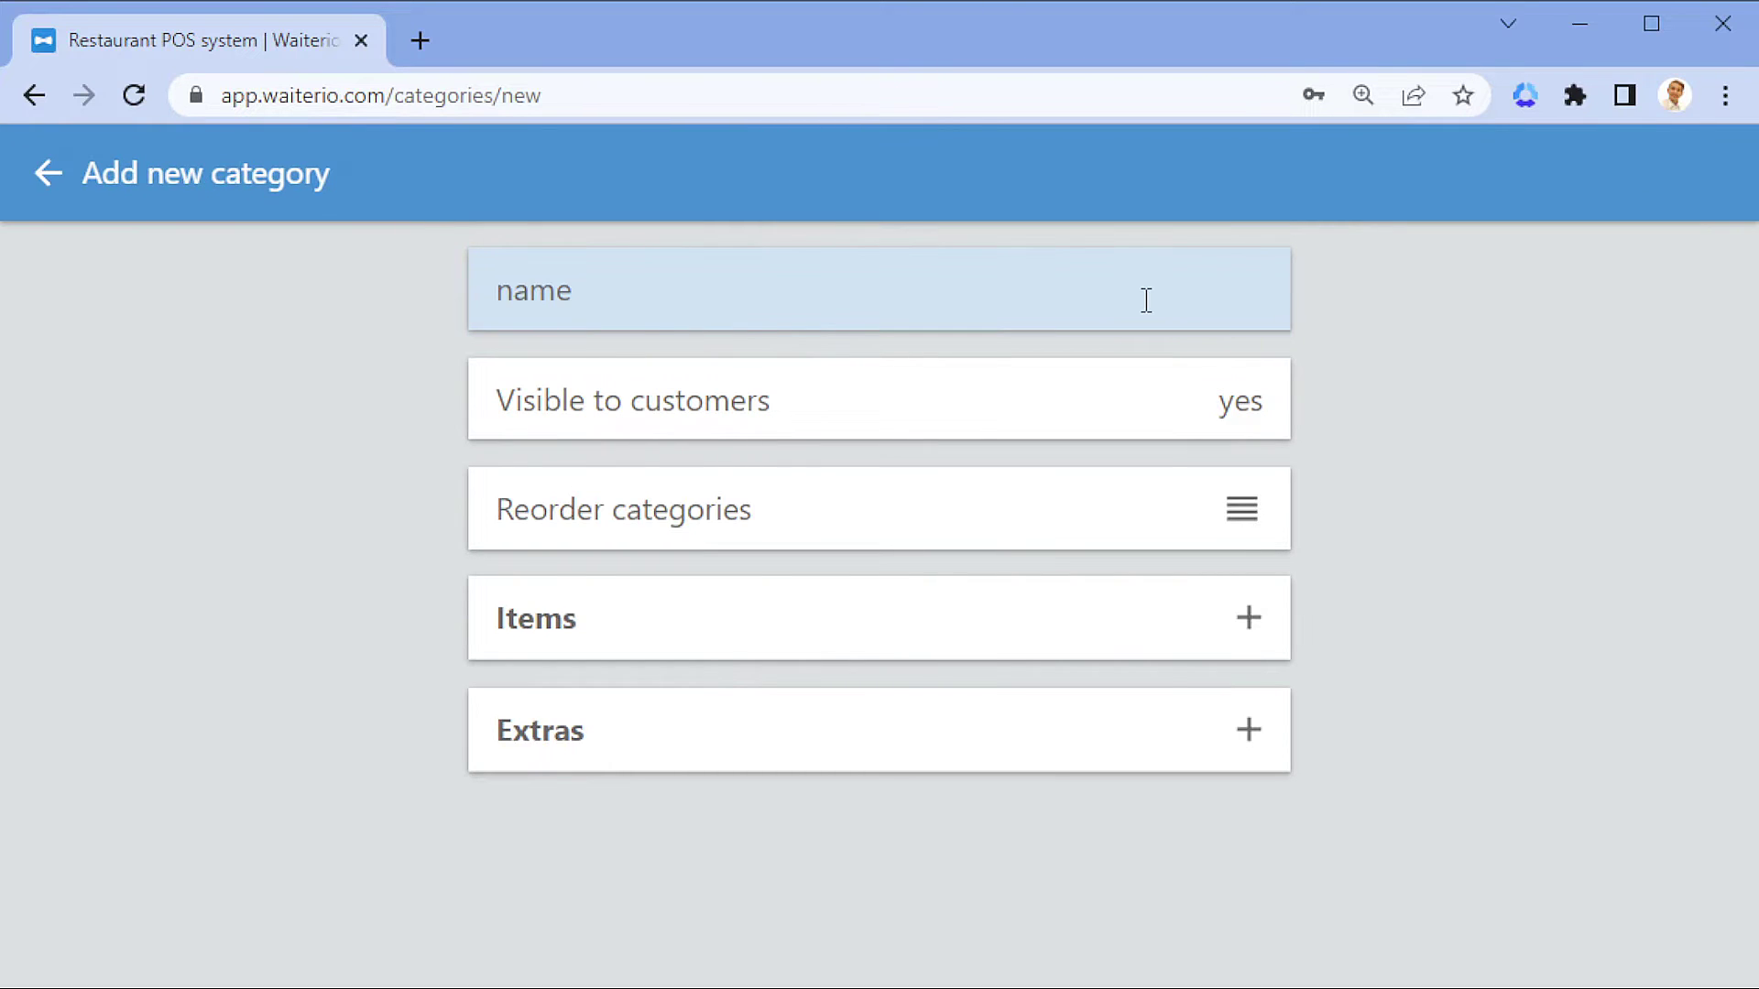
{"action": "type", "text": "Sandw"}
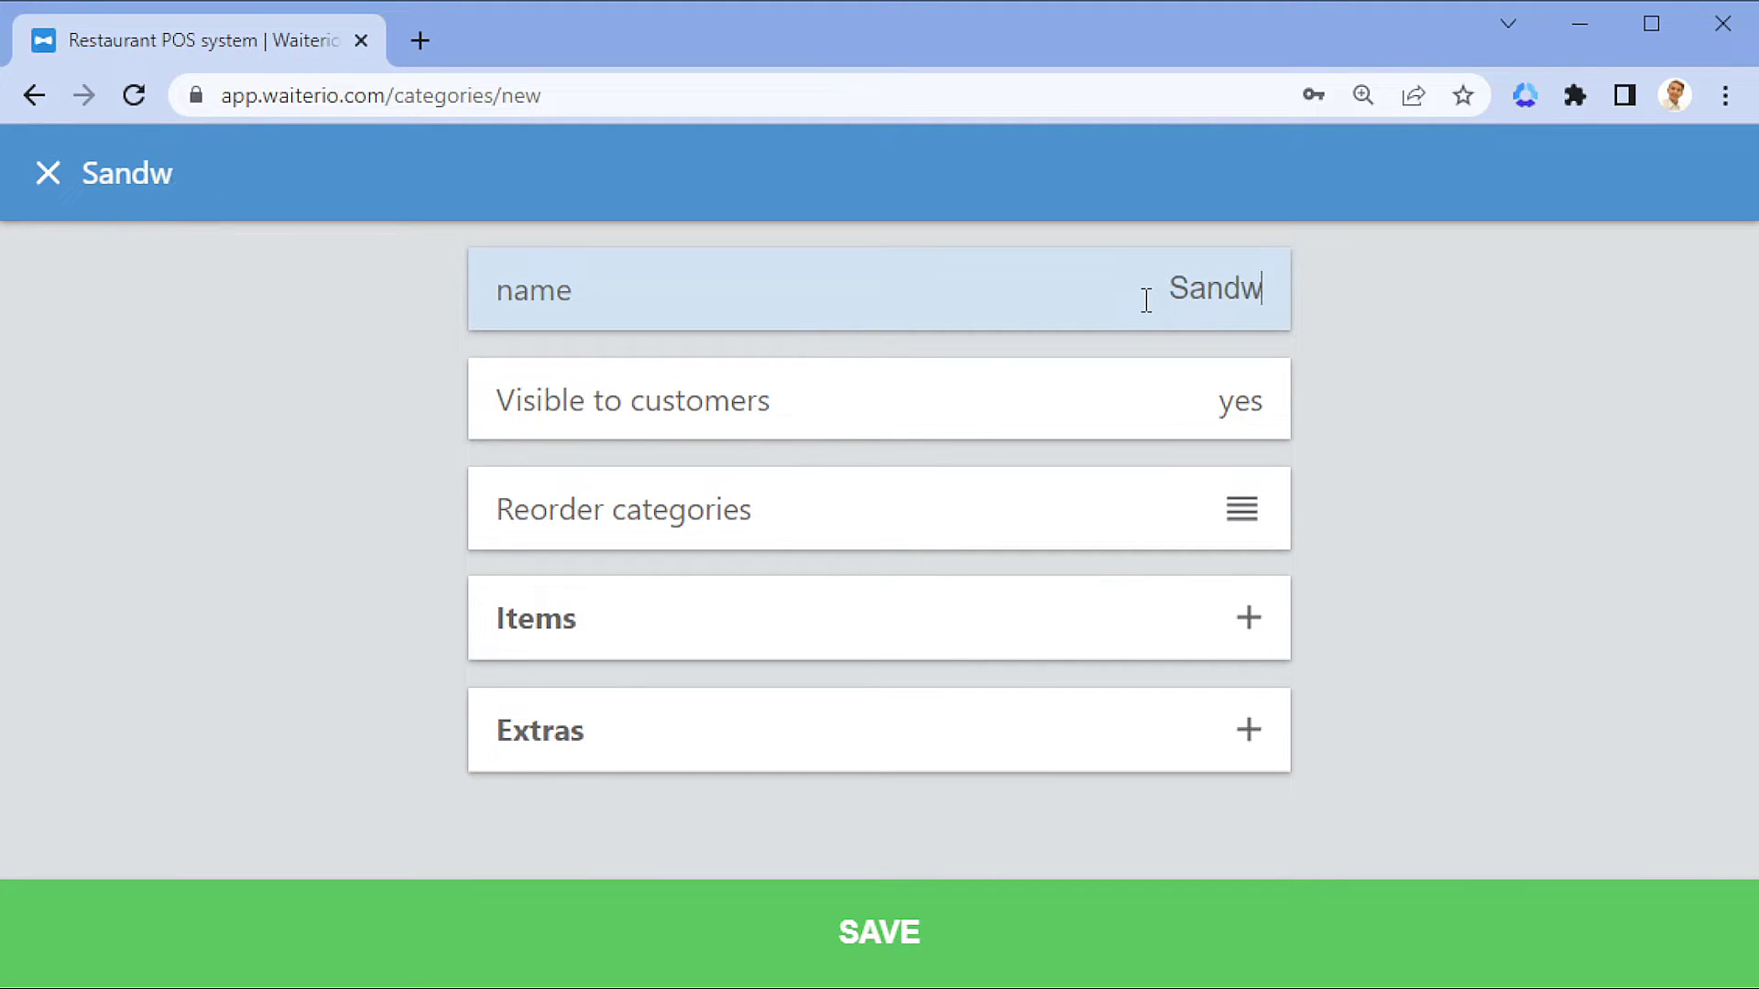
{"action": "type", "text": "iches"}
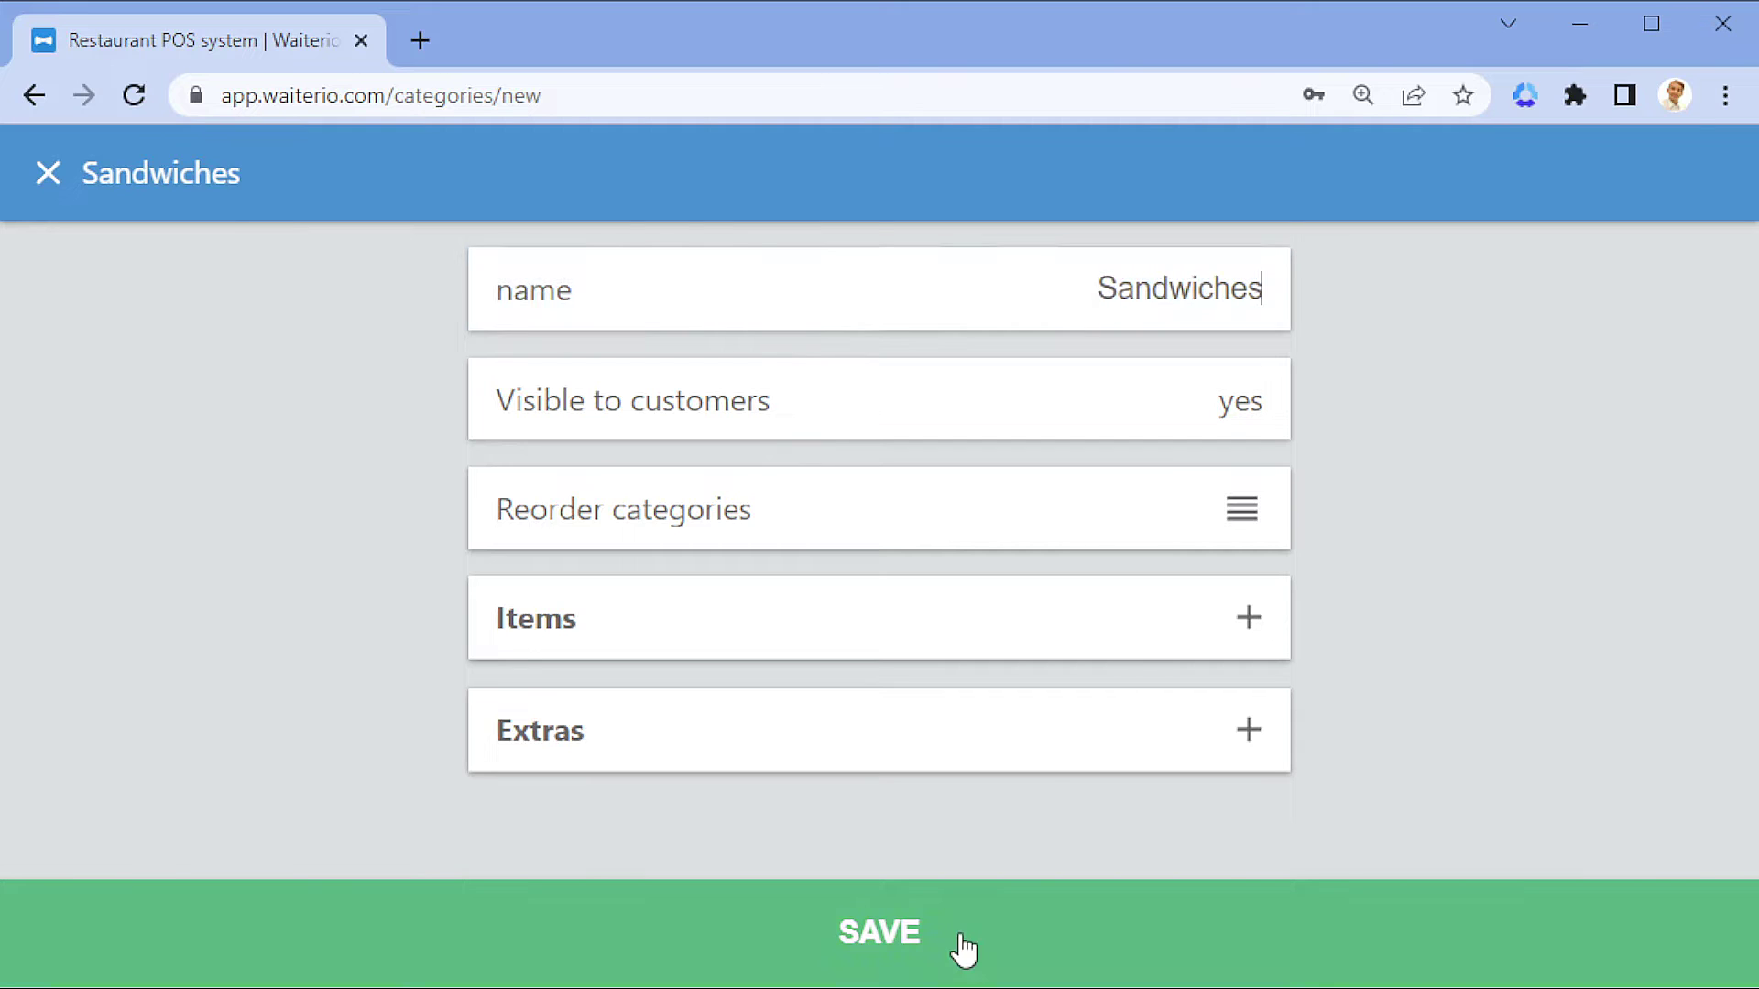
Save the Sandwiches category and begin adding its first item
{"action": "left_click", "coordinate": [960, 935]}
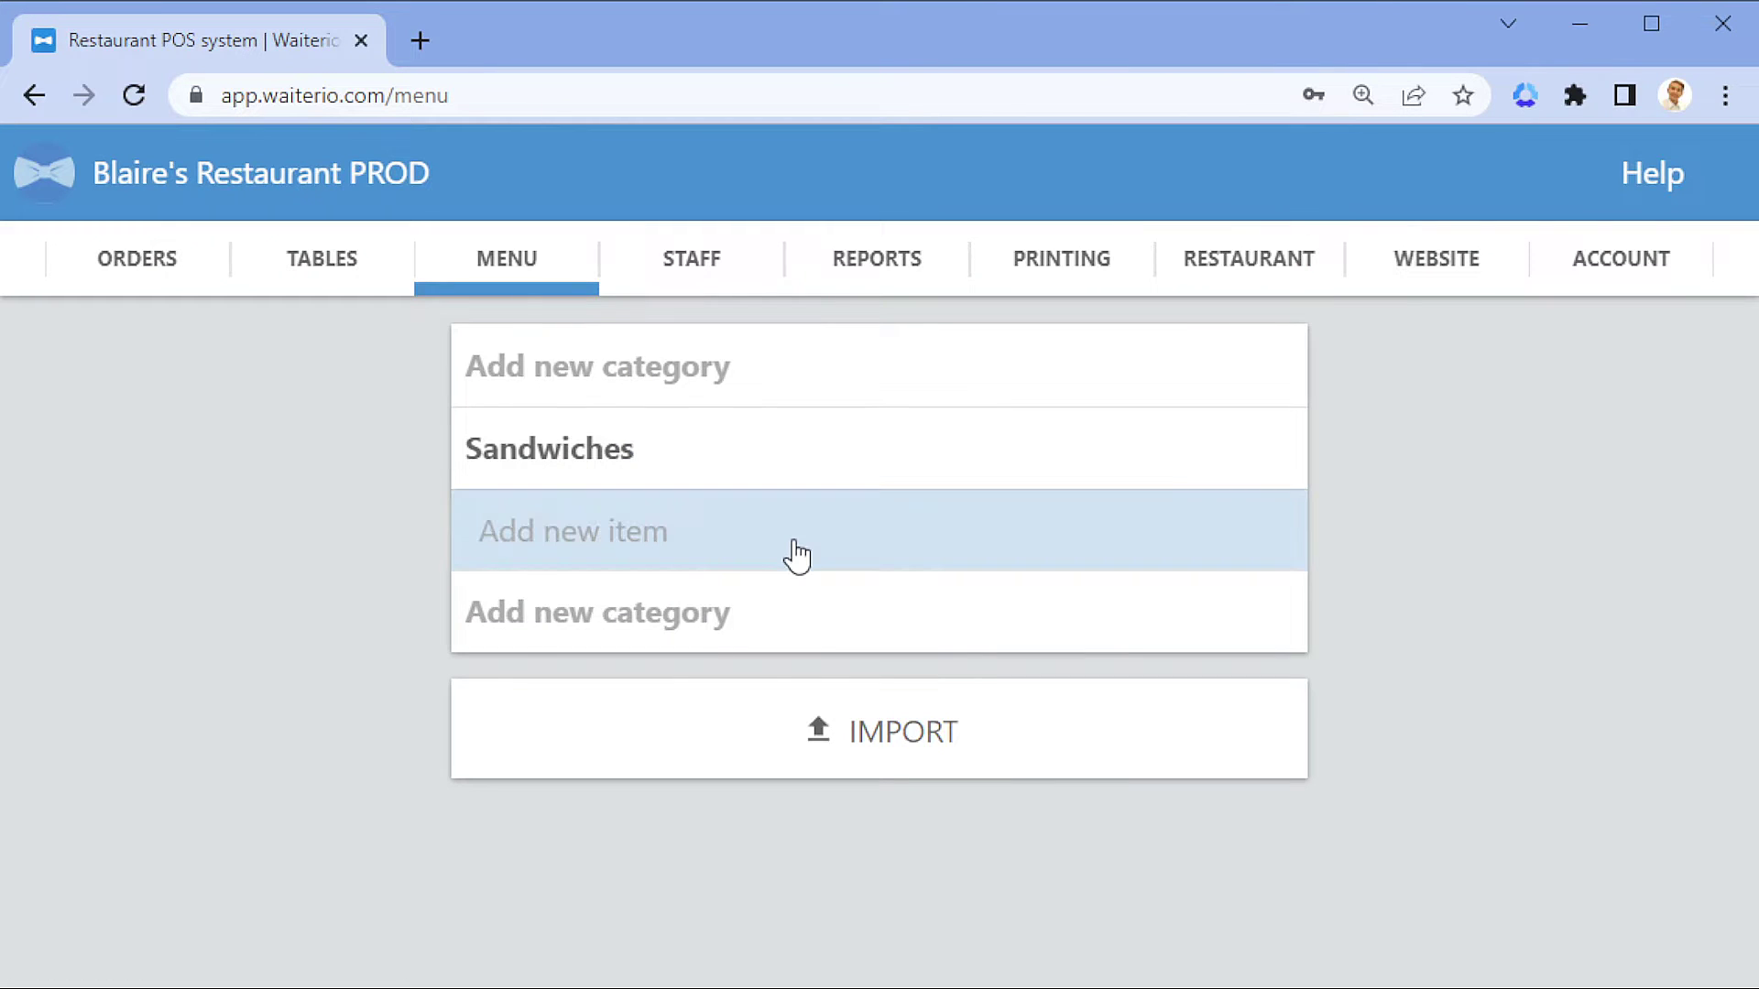
{"action": "left_click", "coordinate": [798, 556]}
{"action": "type", "text": "Hamburg"}
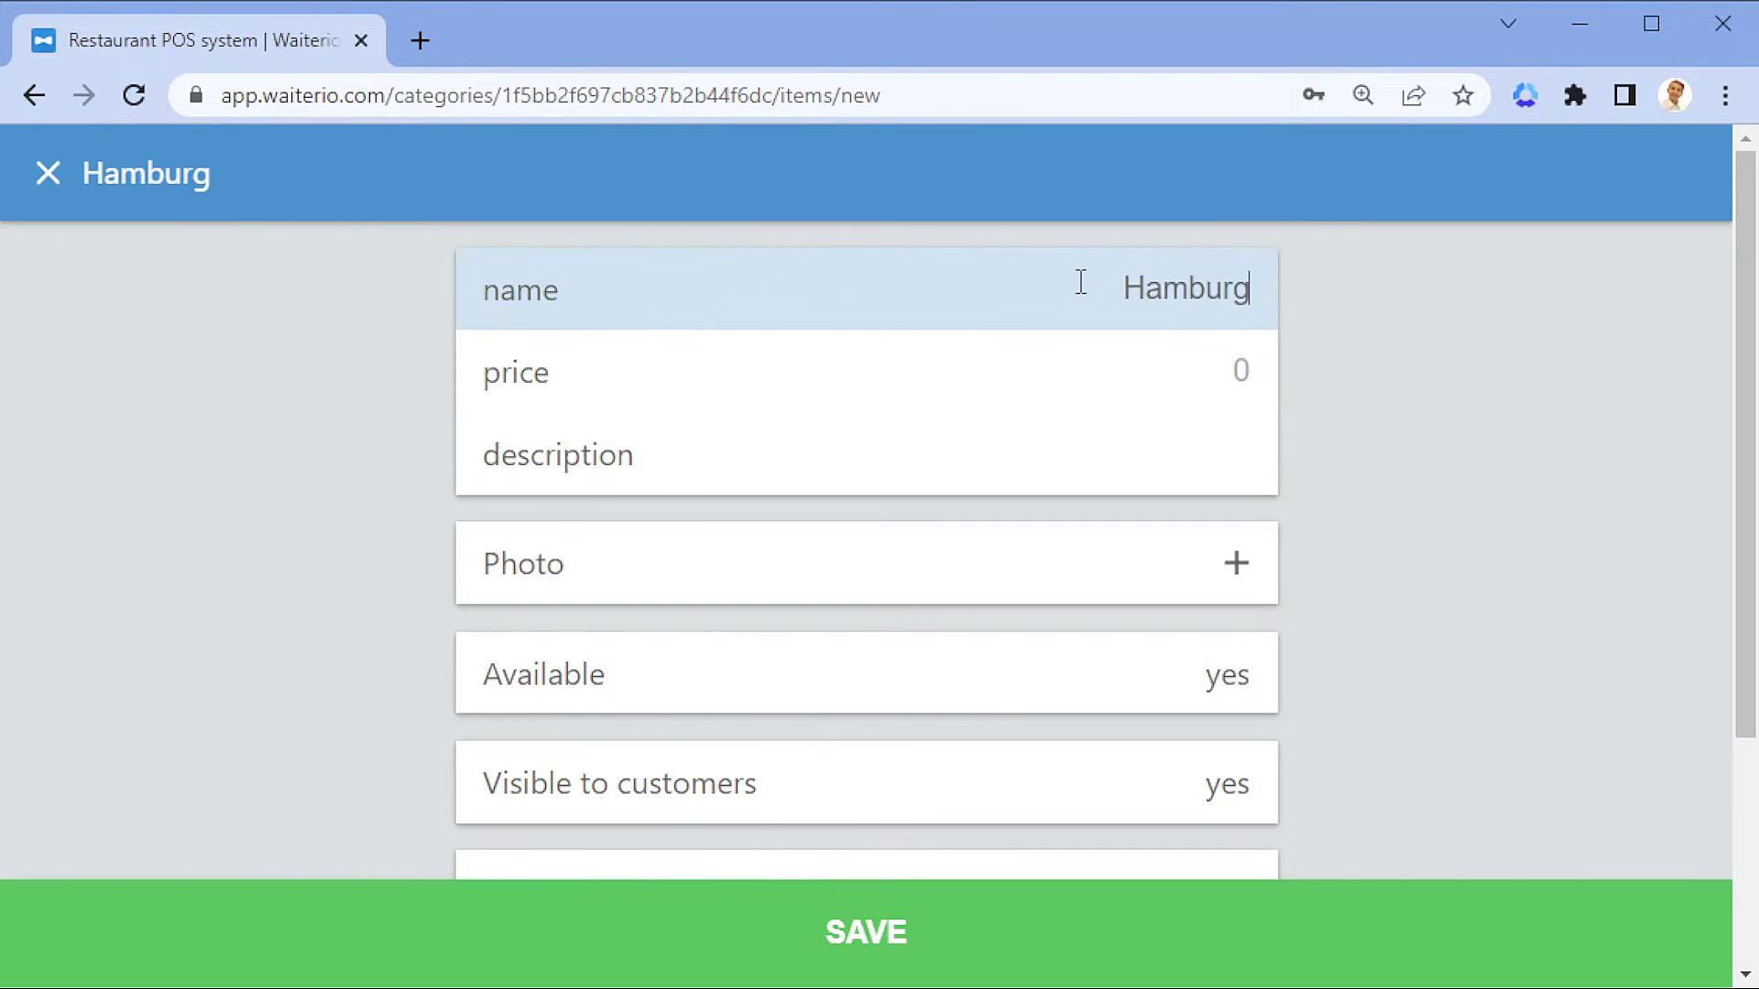
{"action": "type", "text": "er"}
Save a Hamburger priced 5, described 'The Best Hamburger In Town', with an uploaded burger photo
{"action": "left_click", "coordinate": [1103, 353]}
{"action": "type", "text": "5"}
{"action": "left_click", "coordinate": [1114, 455]}
{"action": "type", "text": "The Best"}
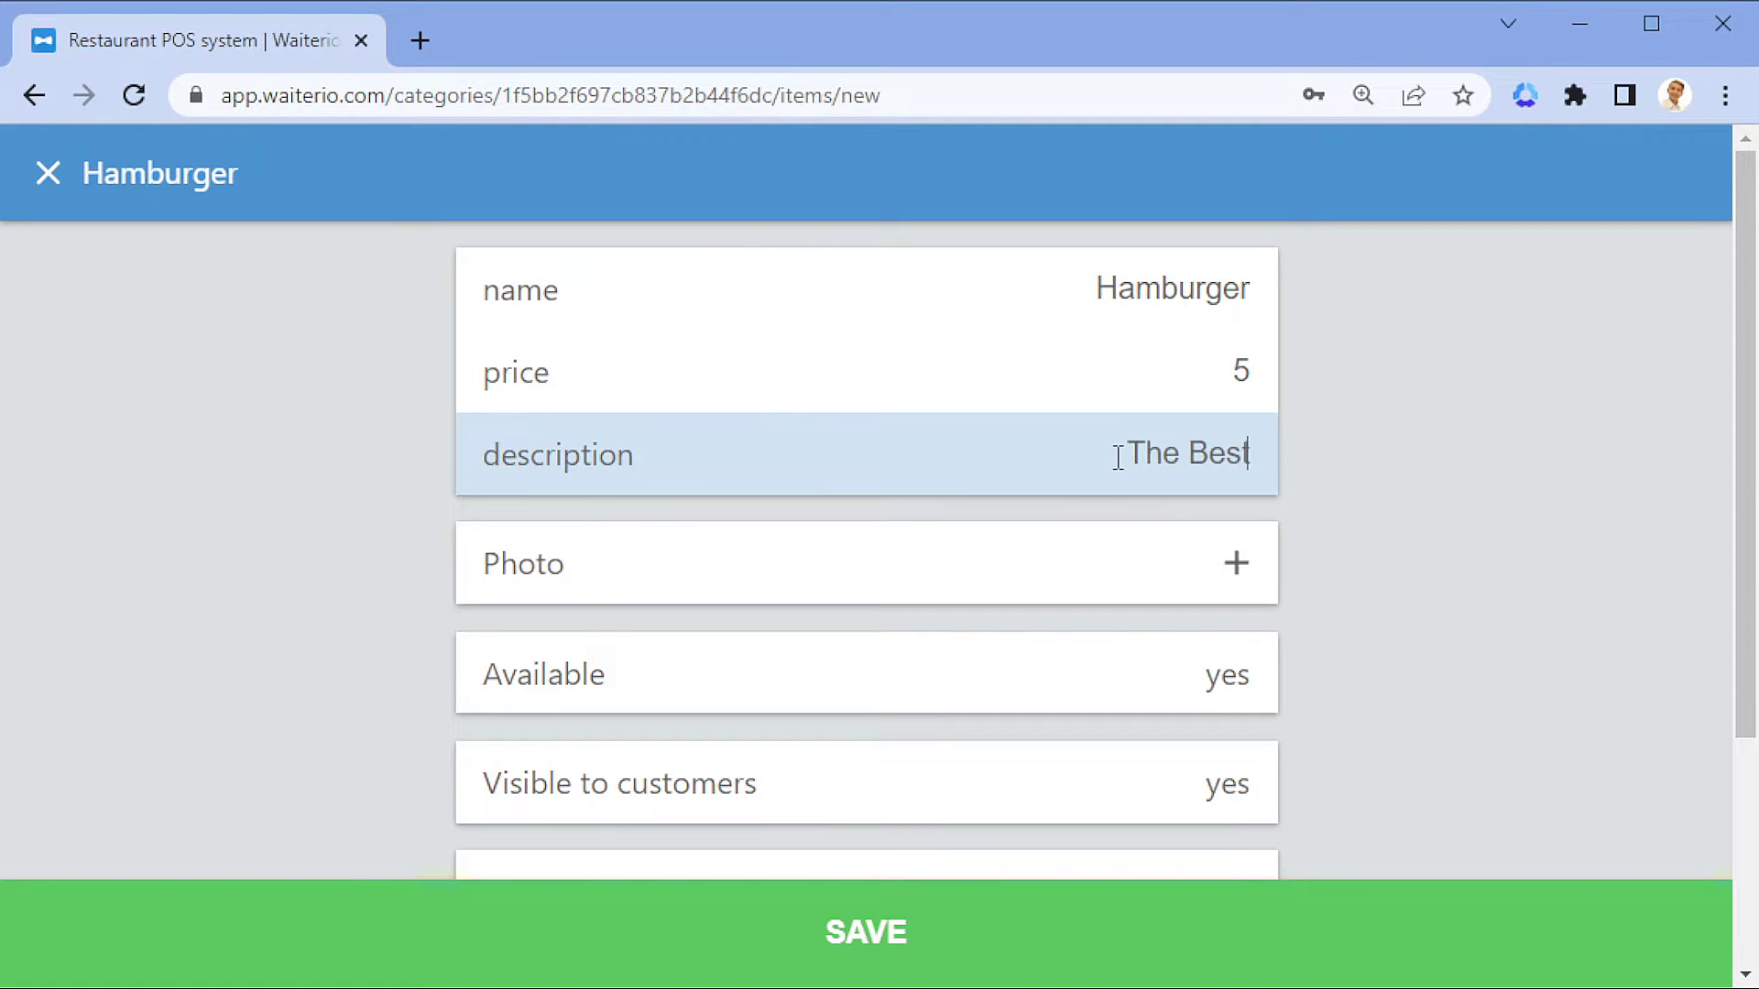
{"action": "type", "text": " Hamburger In Town"}
{"action": "left_click", "coordinate": [1176, 566]}
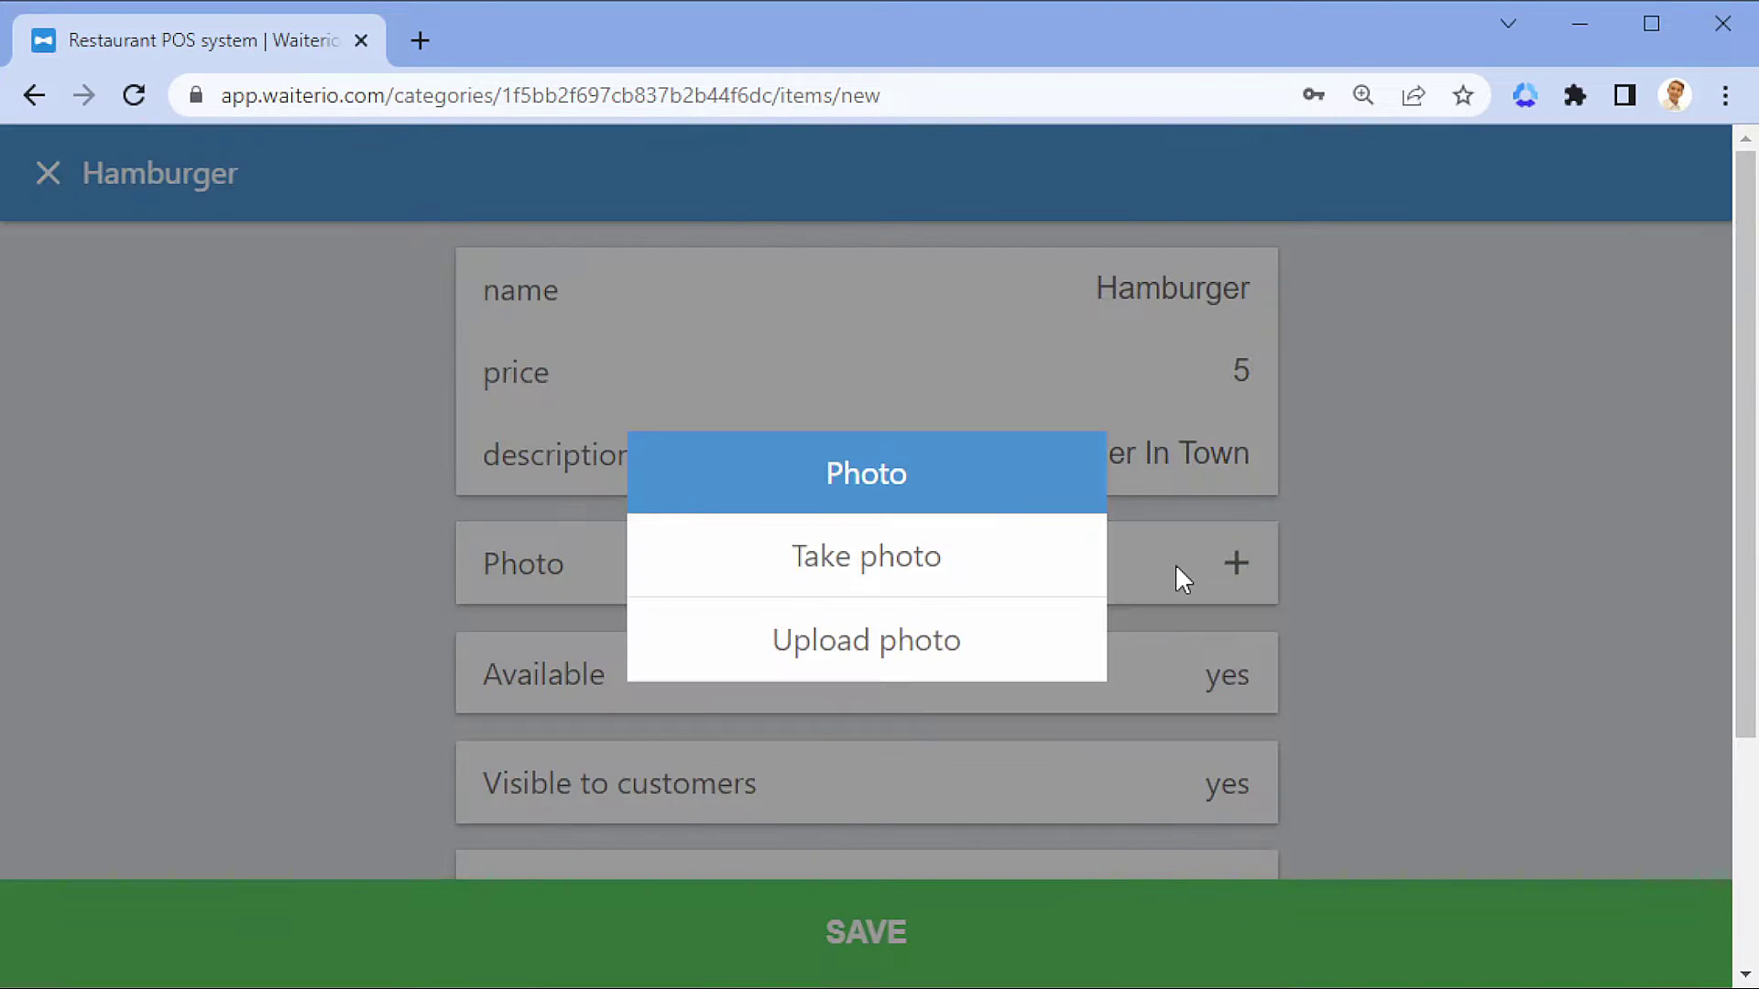
{"action": "left_click", "coordinate": [910, 640]}
{"action": "scroll", "coordinate": [1444, 681], "scroll_direction": "down", "scroll_amount": 3}
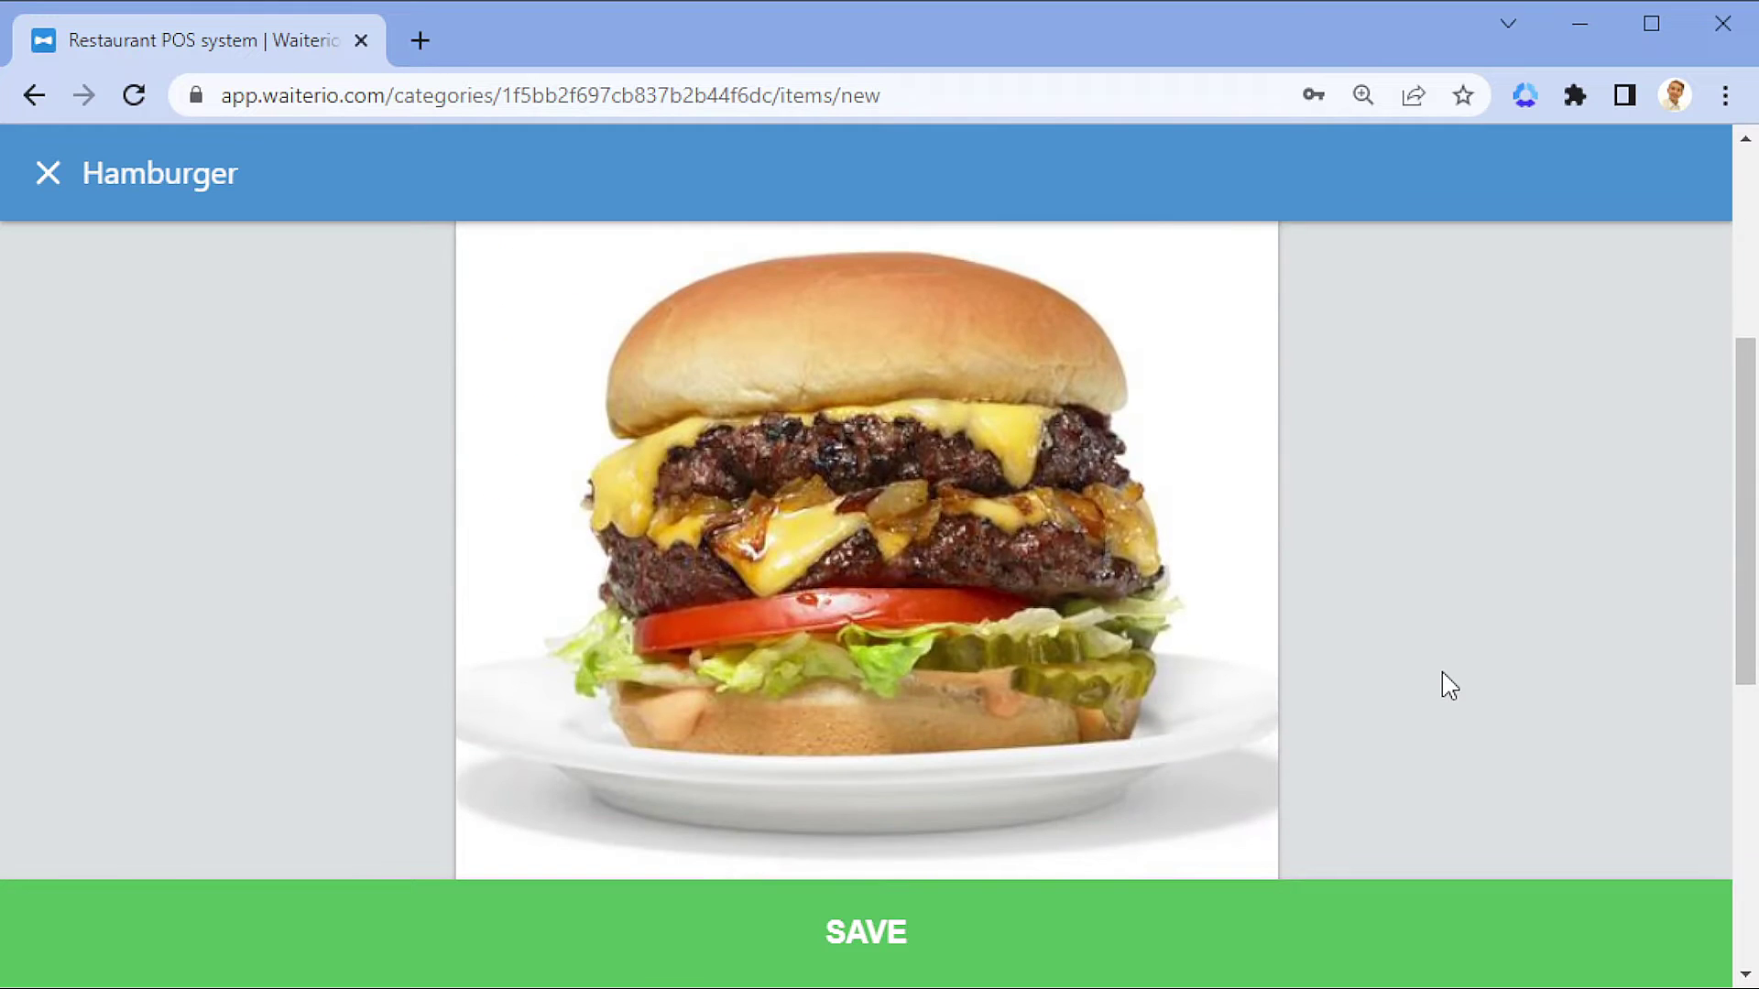
{"action": "scroll", "coordinate": [1443, 683], "scroll_direction": "down", "scroll_amount": 1}
{"action": "scroll", "coordinate": [1441, 682], "scroll_direction": "down", "scroll_amount": 4}
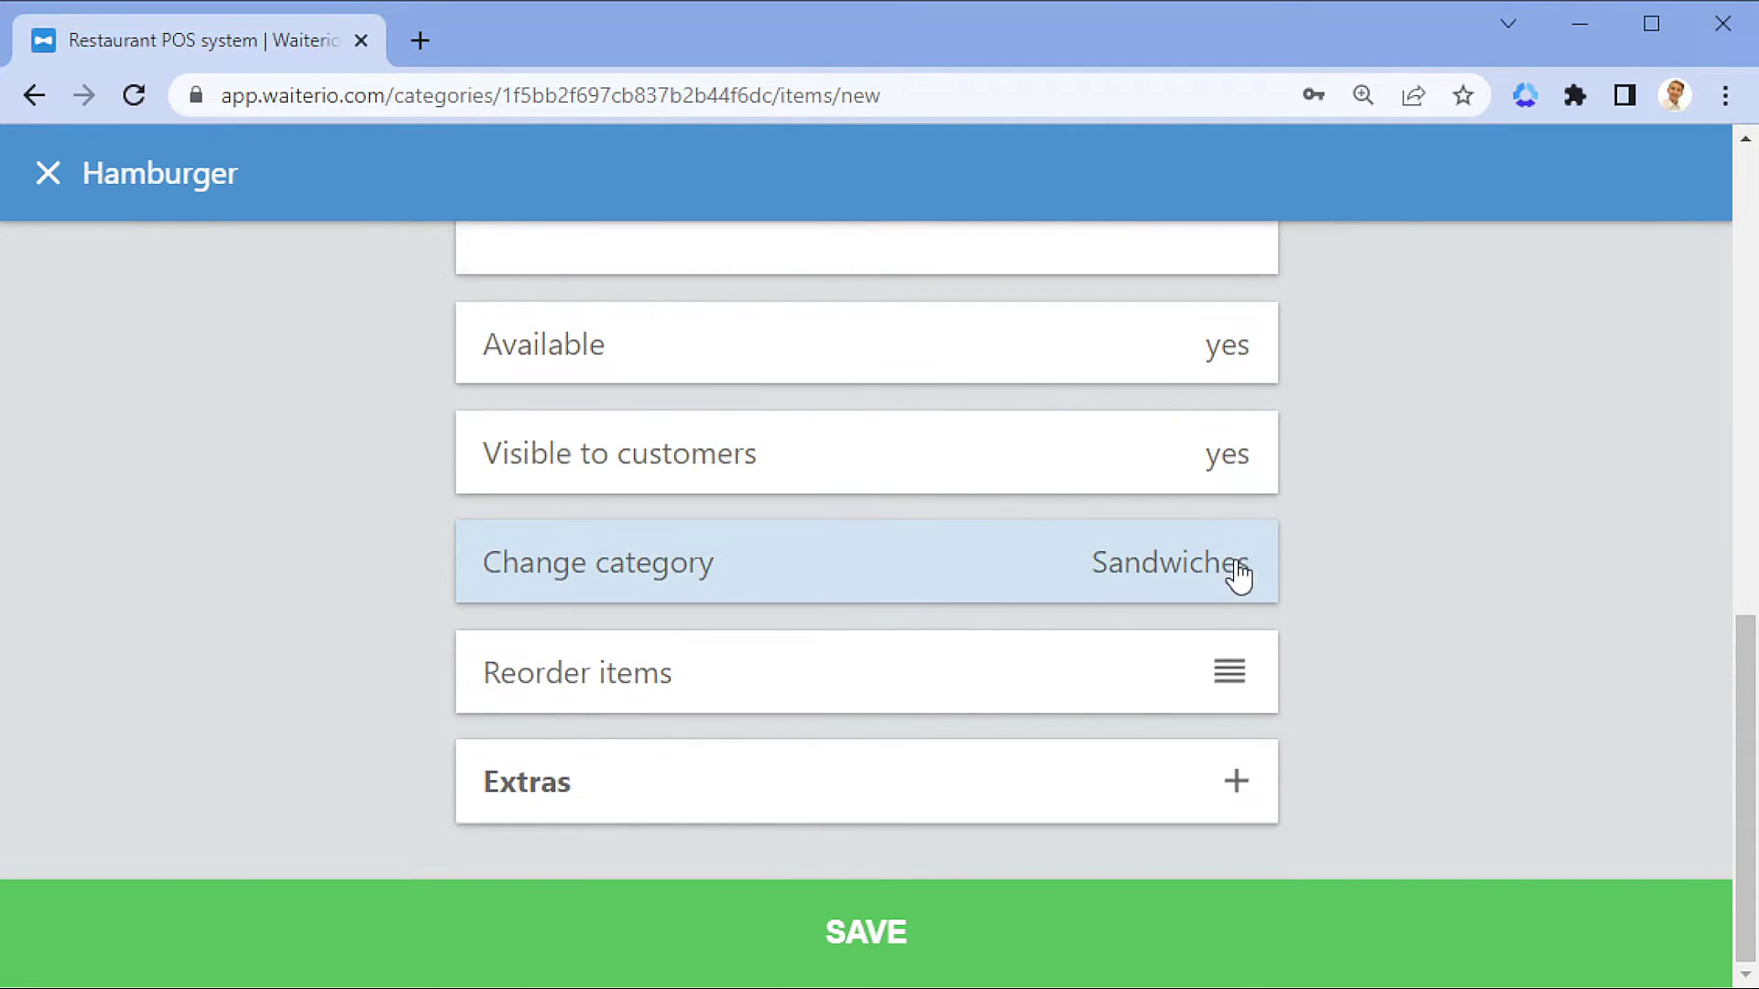
{"action": "left_click", "coordinate": [1232, 971]}
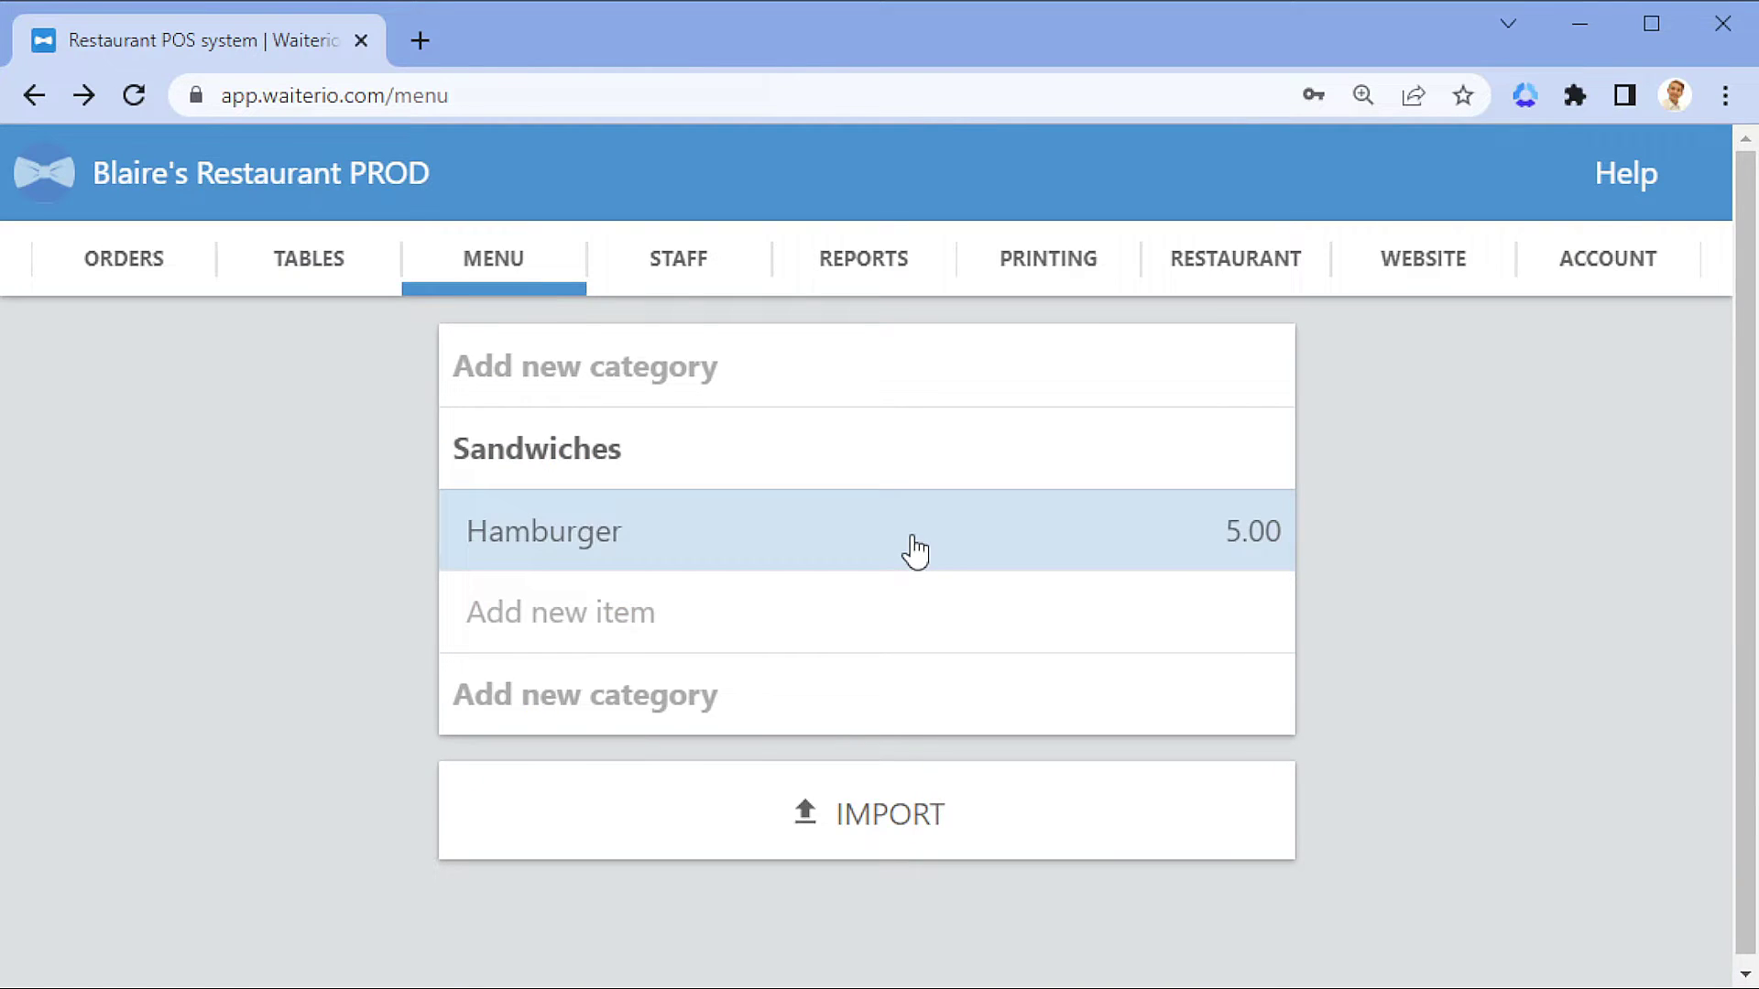
Add a Cheese extra costing 0.5 to the Hamburger and return to the orders page
{"action": "left_click", "coordinate": [914, 549]}
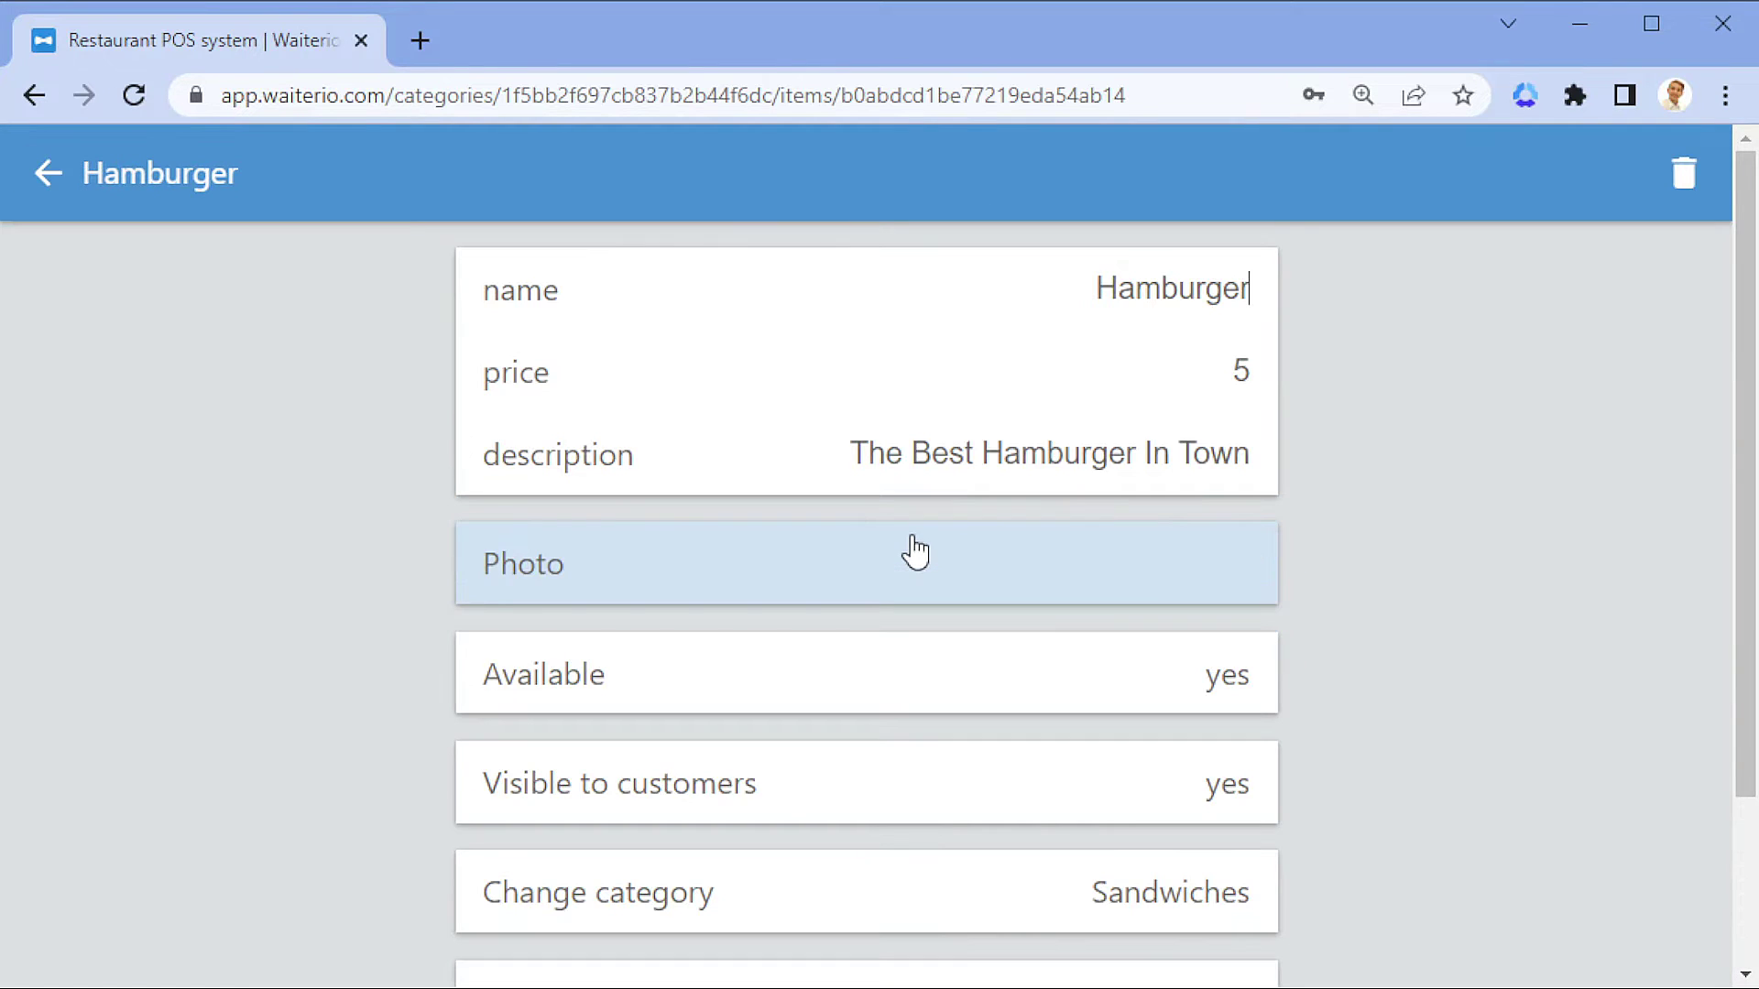
{"action": "scroll", "coordinate": [914, 549], "scroll_direction": "down", "scroll_amount": 2}
{"action": "scroll", "coordinate": [914, 551], "scroll_direction": "down", "scroll_amount": 2}
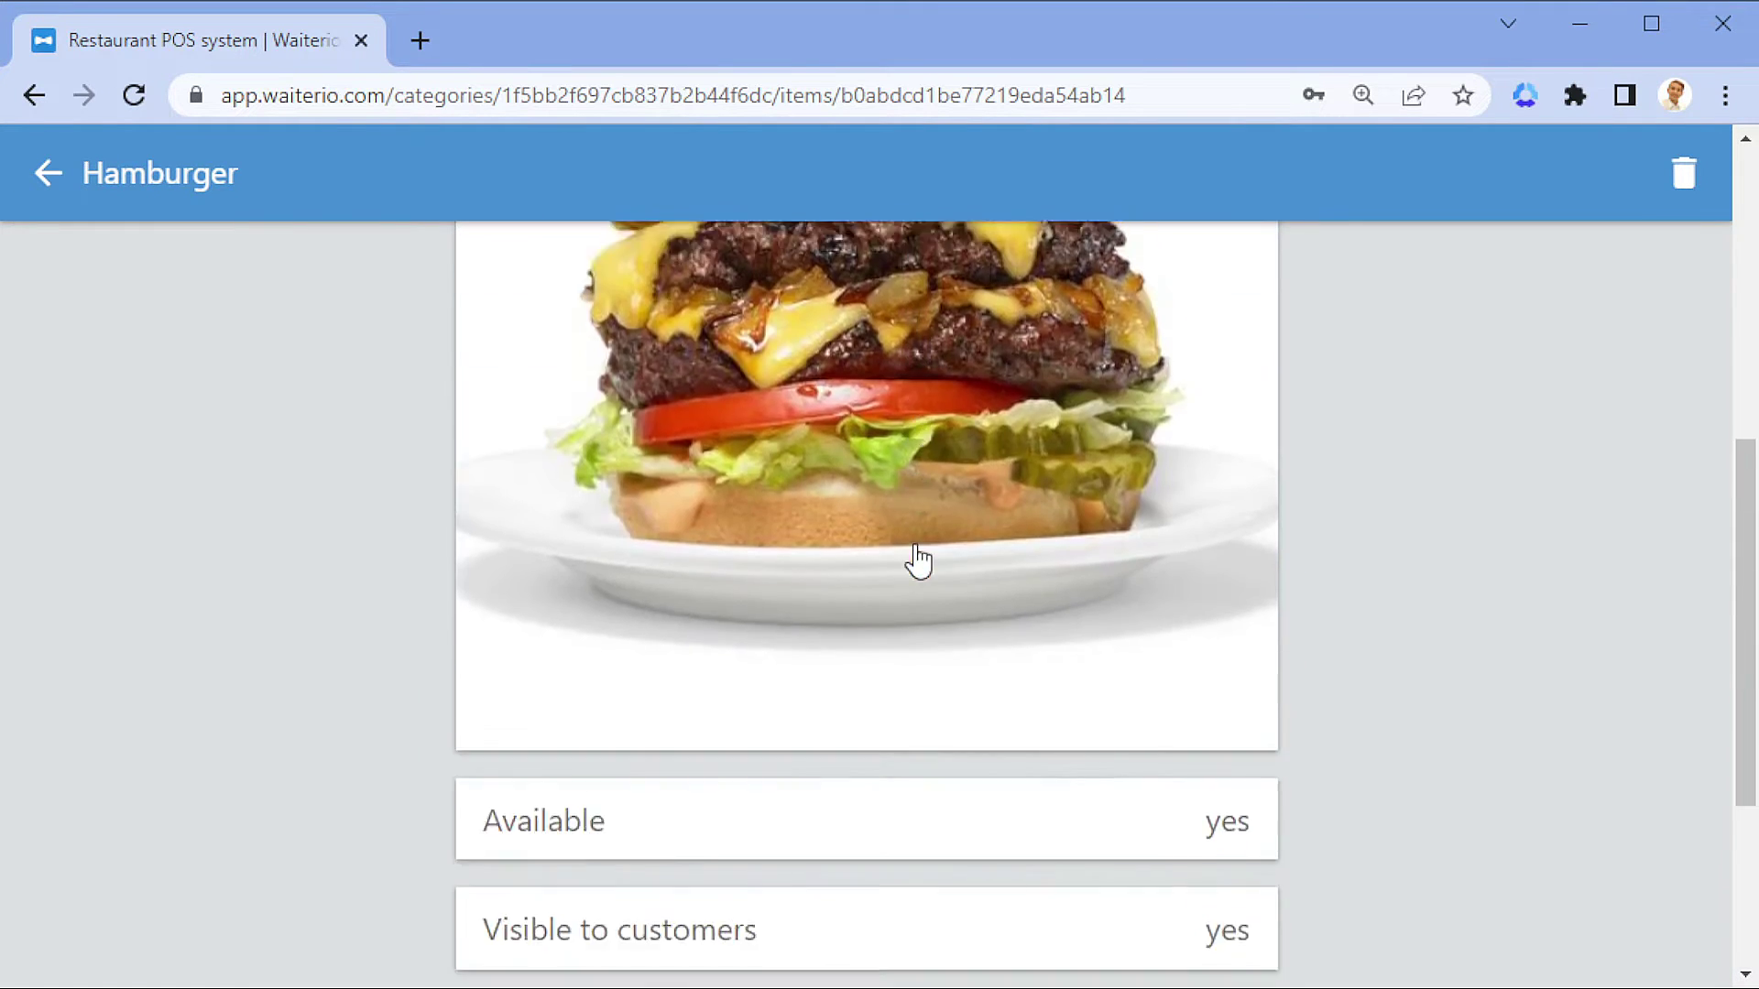
{"action": "scroll", "coordinate": [918, 566], "scroll_direction": "down", "scroll_amount": 3}
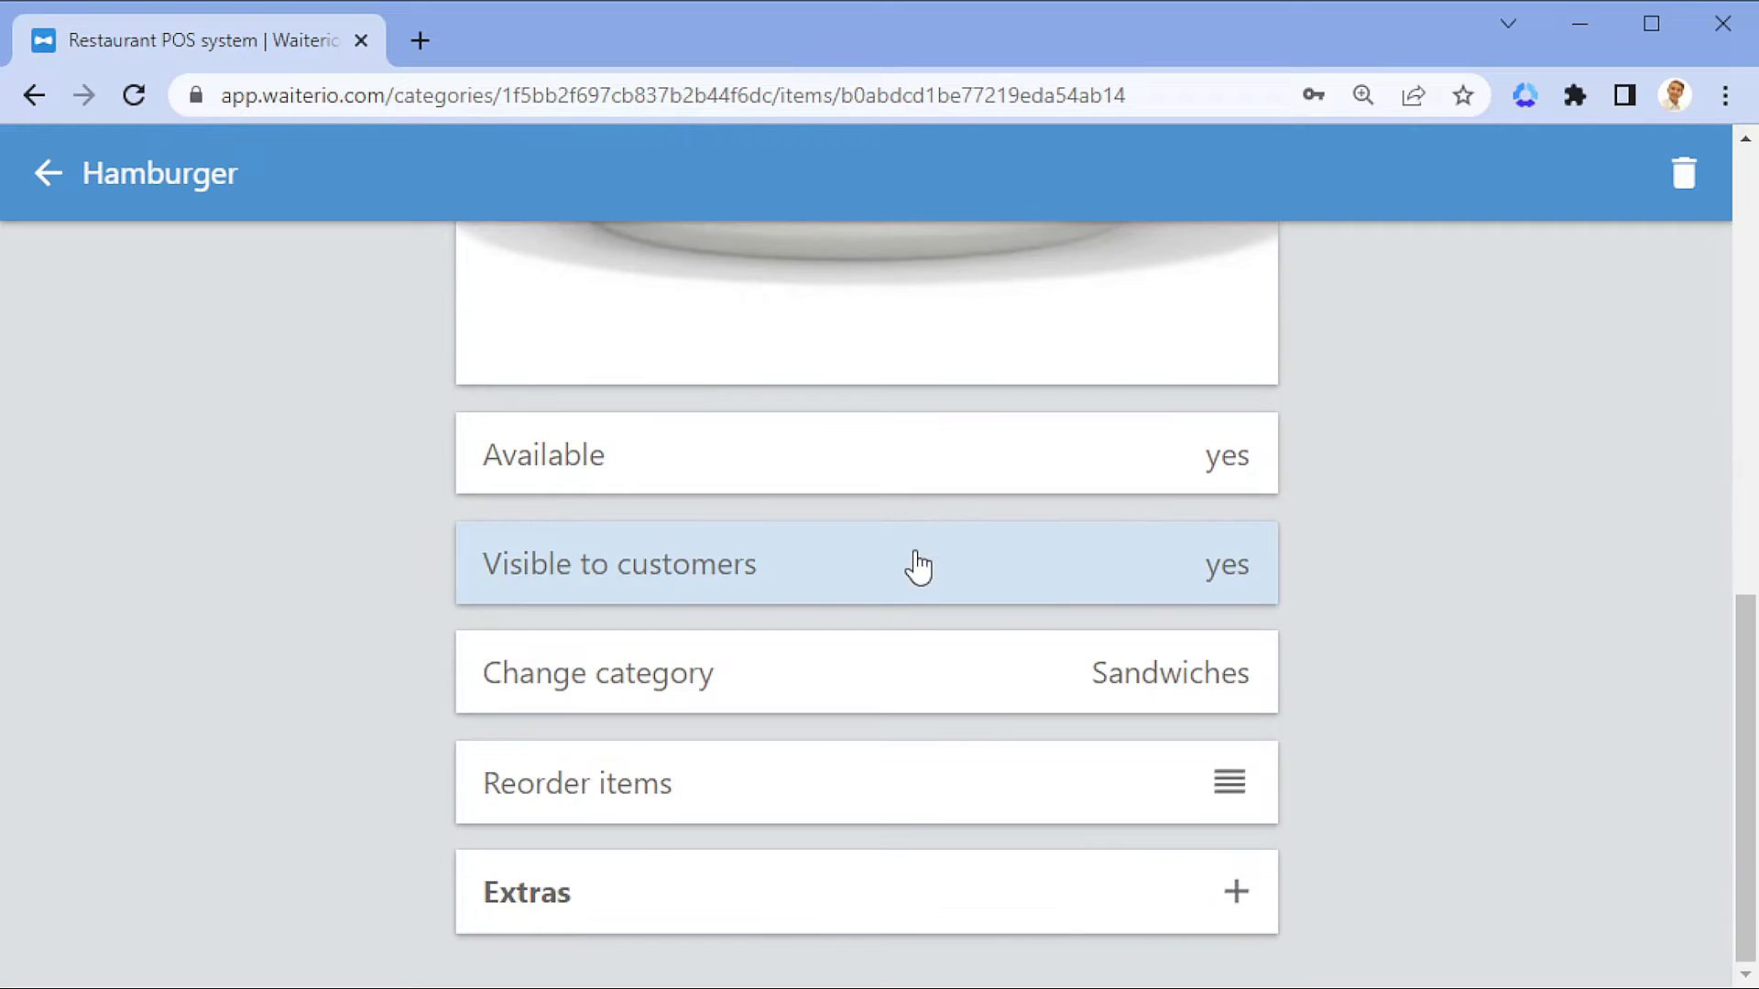
{"action": "left_click", "coordinate": [1108, 904]}
{"action": "type", "text": "Cheese"}
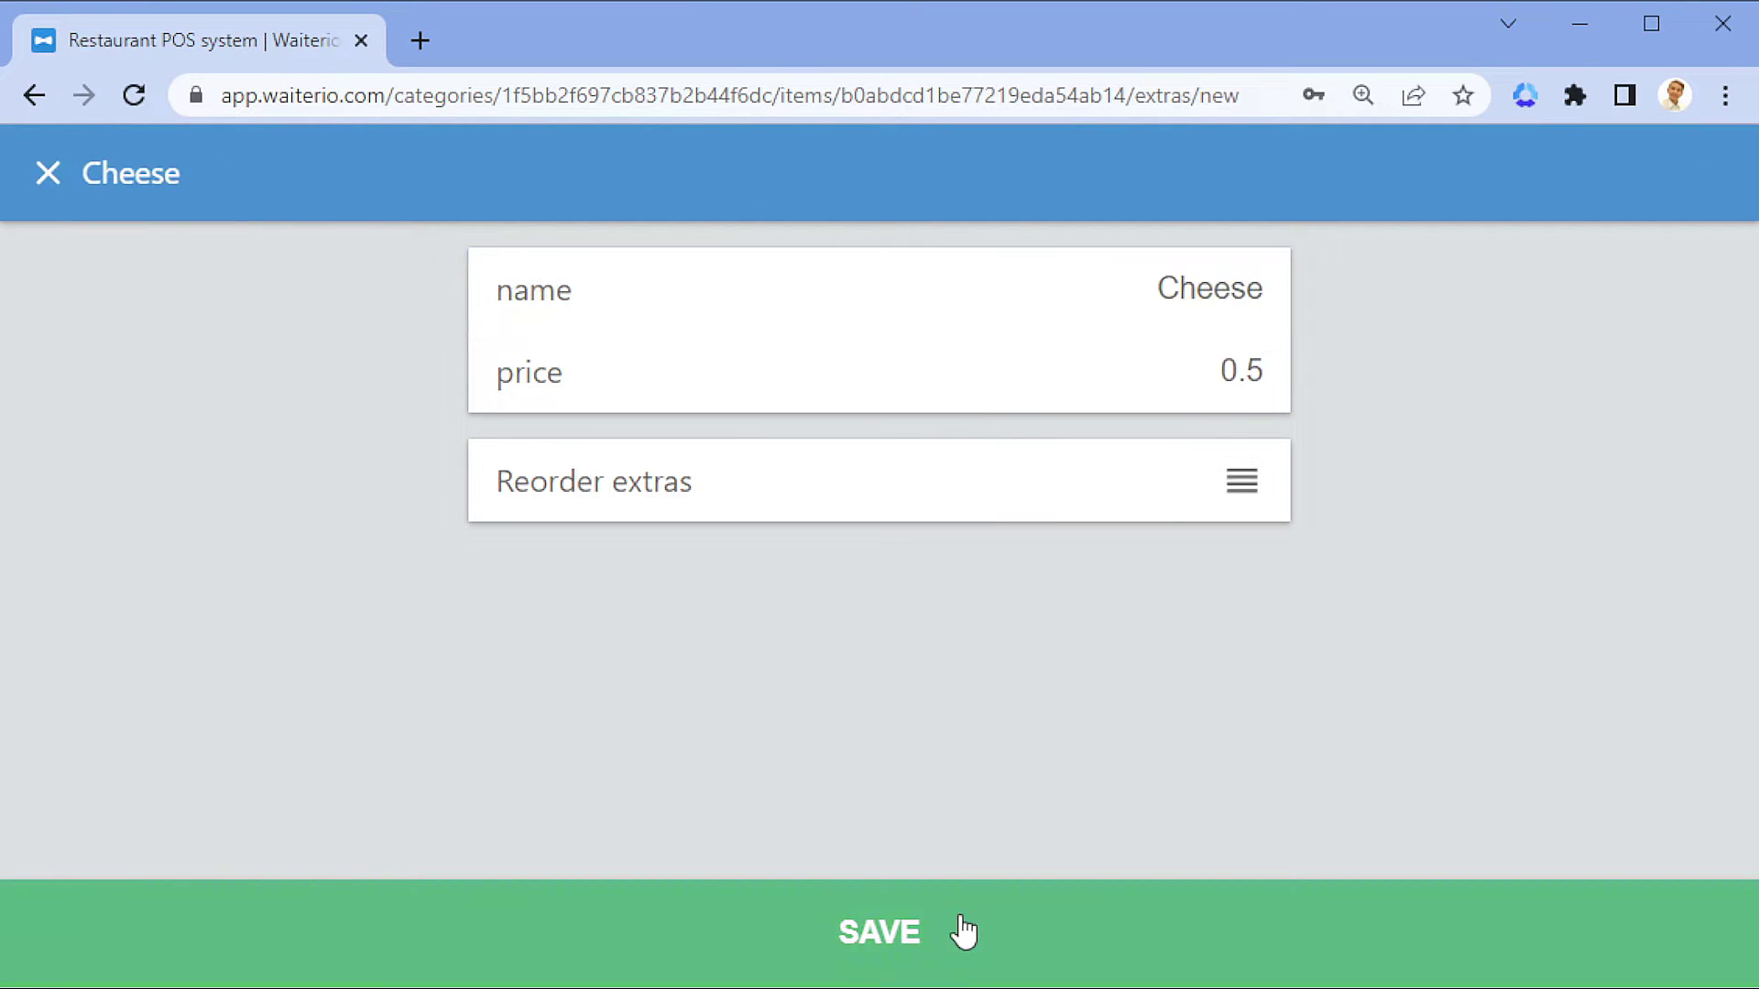
{"action": "left_click", "coordinate": [963, 931]}
{"action": "left_click", "coordinate": [766, 453]}
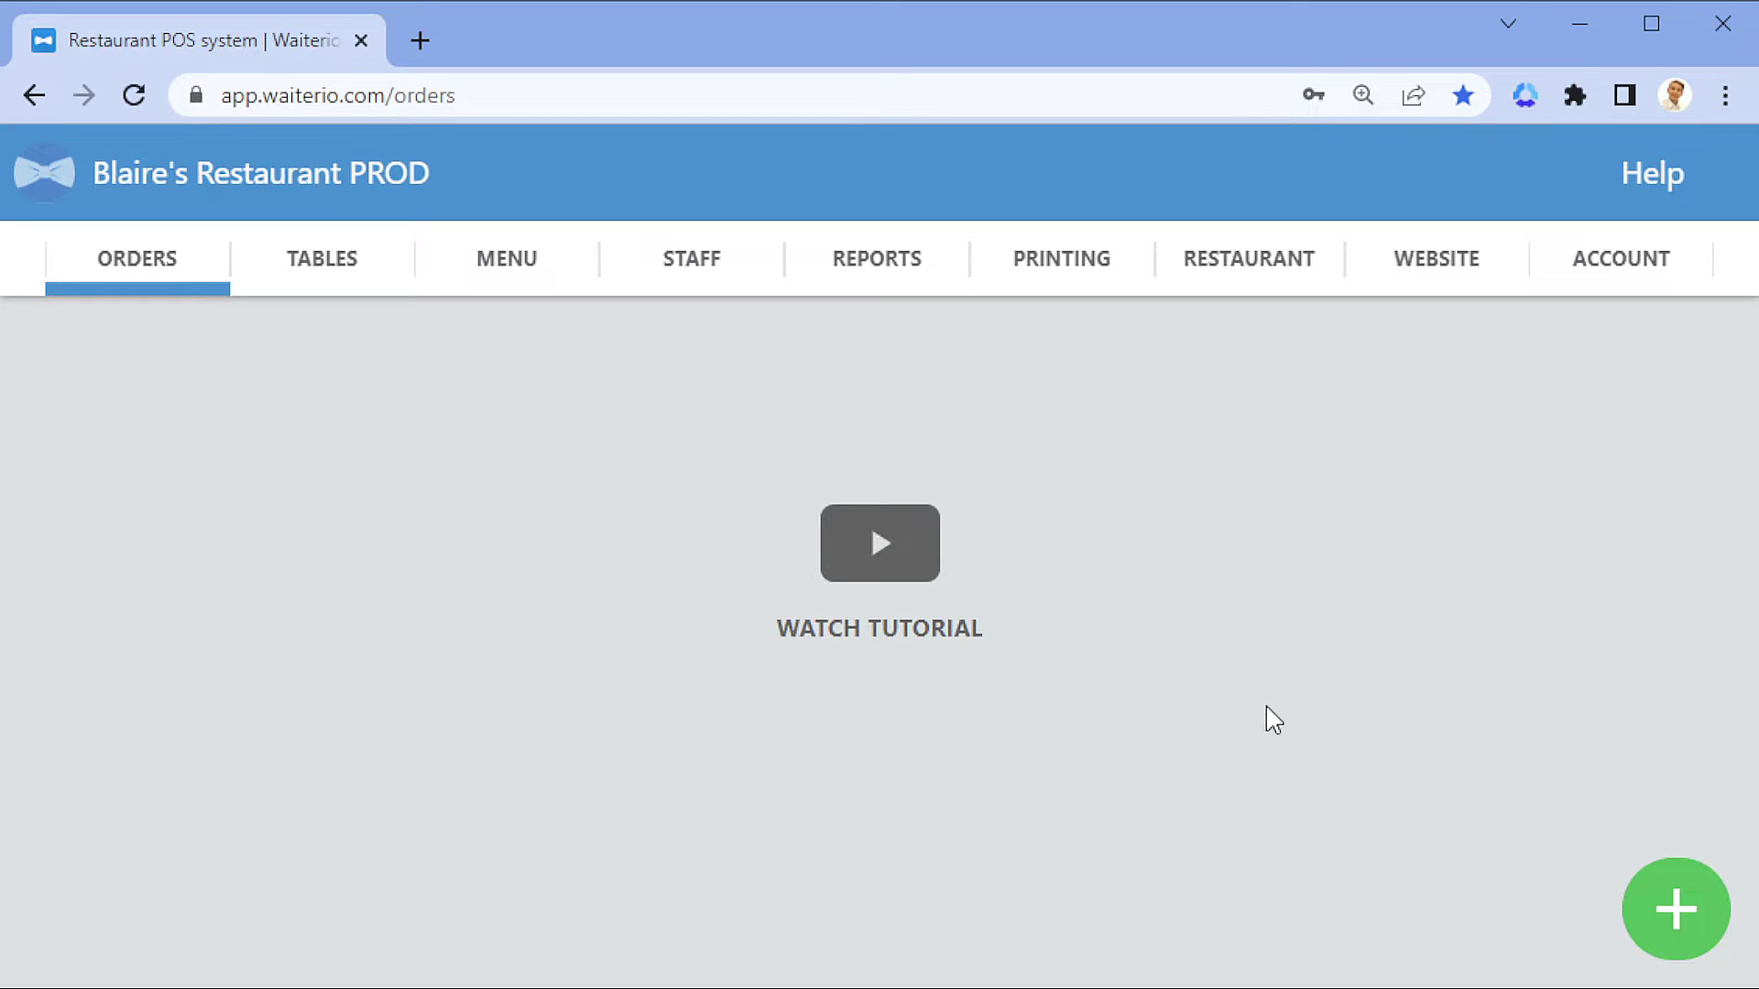
Start a new order with a Hamburger and add the Cheese extra
{"action": "left_click", "coordinate": [1679, 910]}
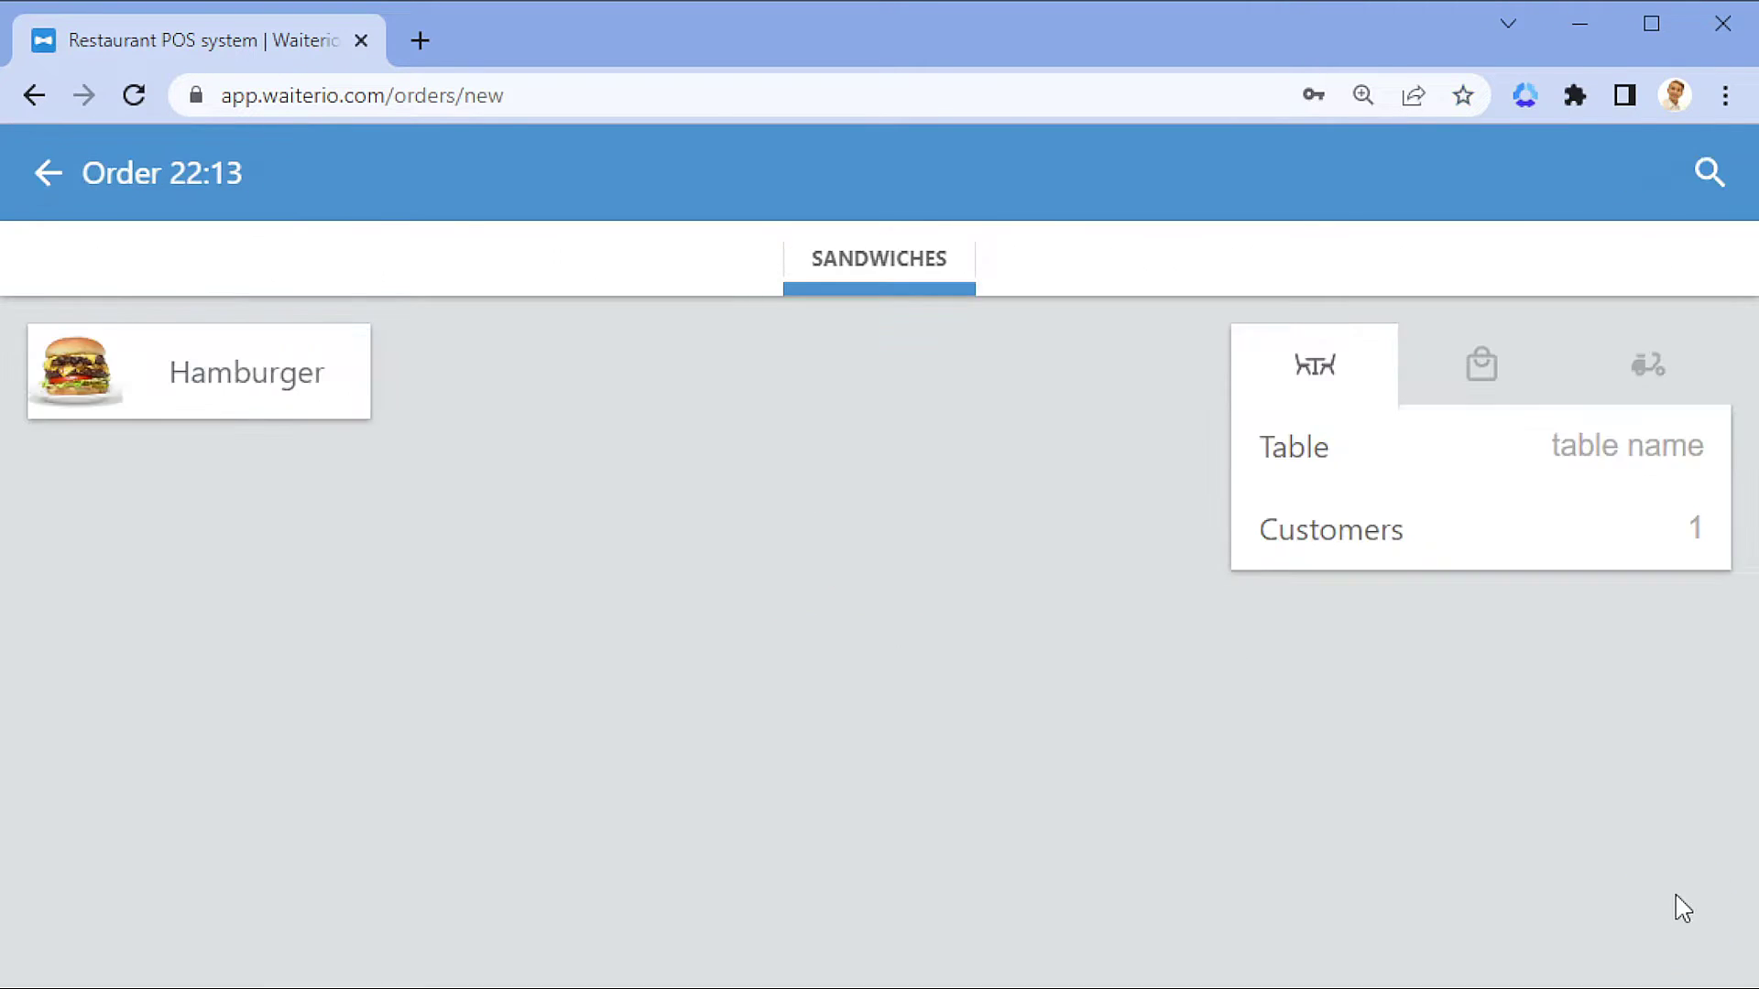
{"action": "left_click", "coordinate": [249, 396]}
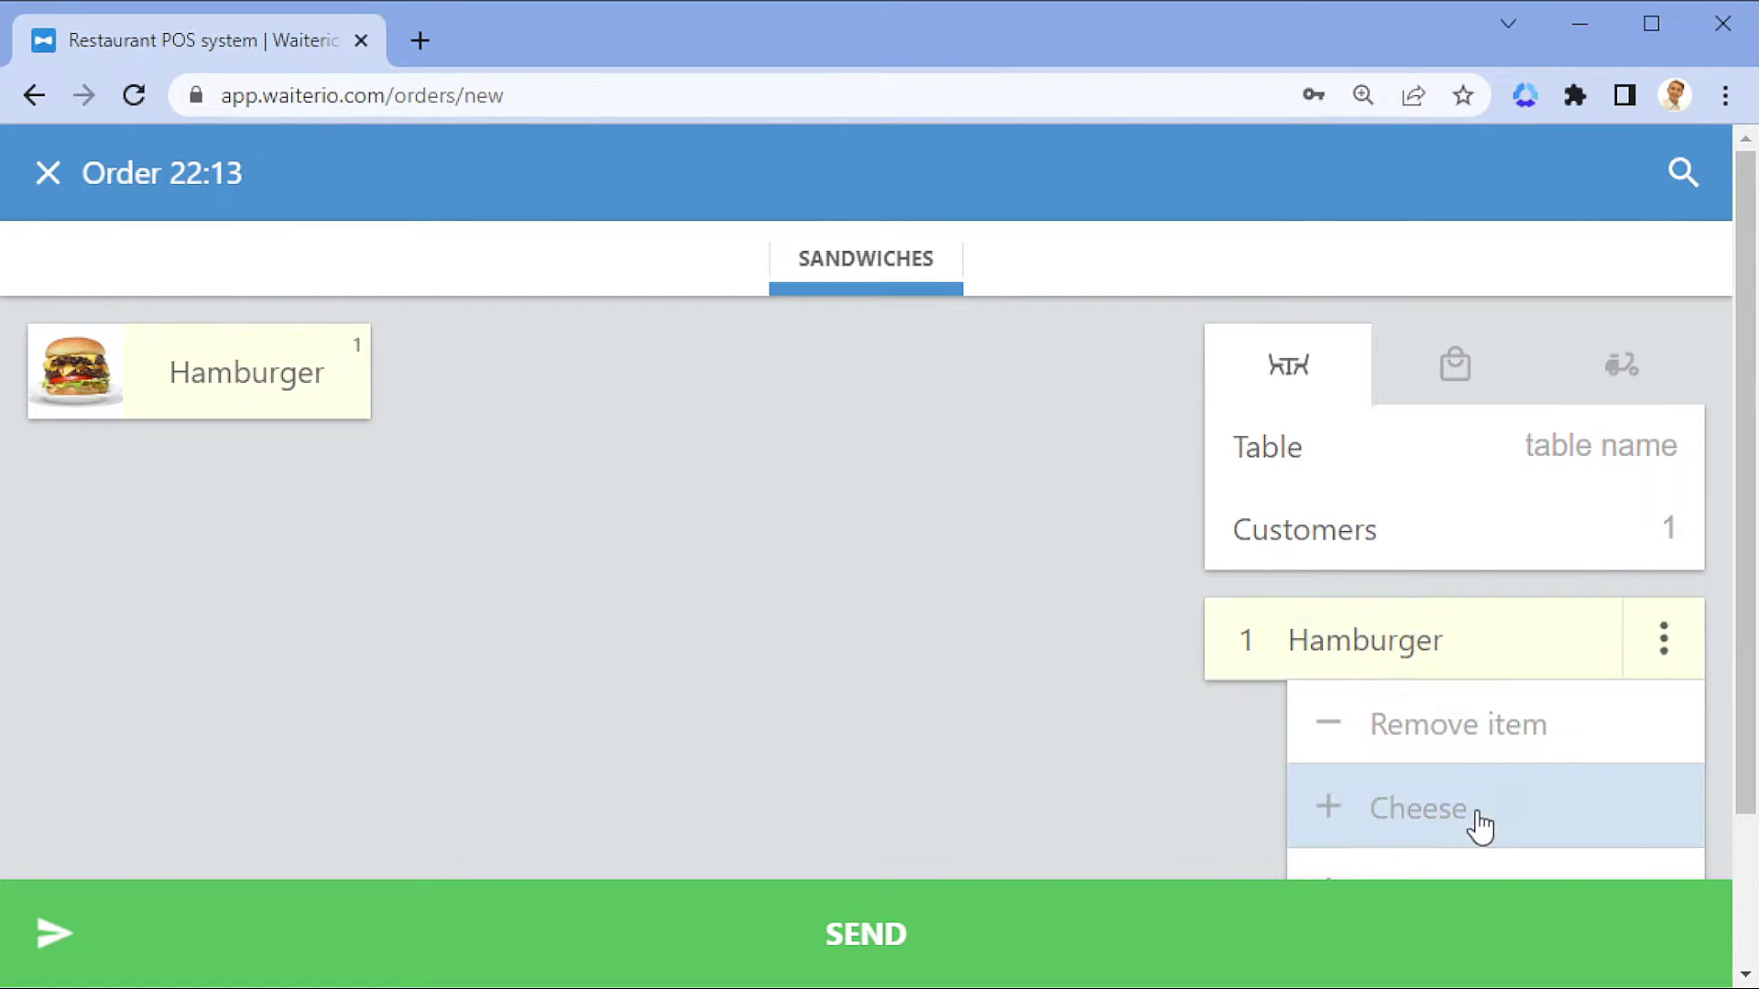
{"action": "left_click", "coordinate": [1391, 820]}
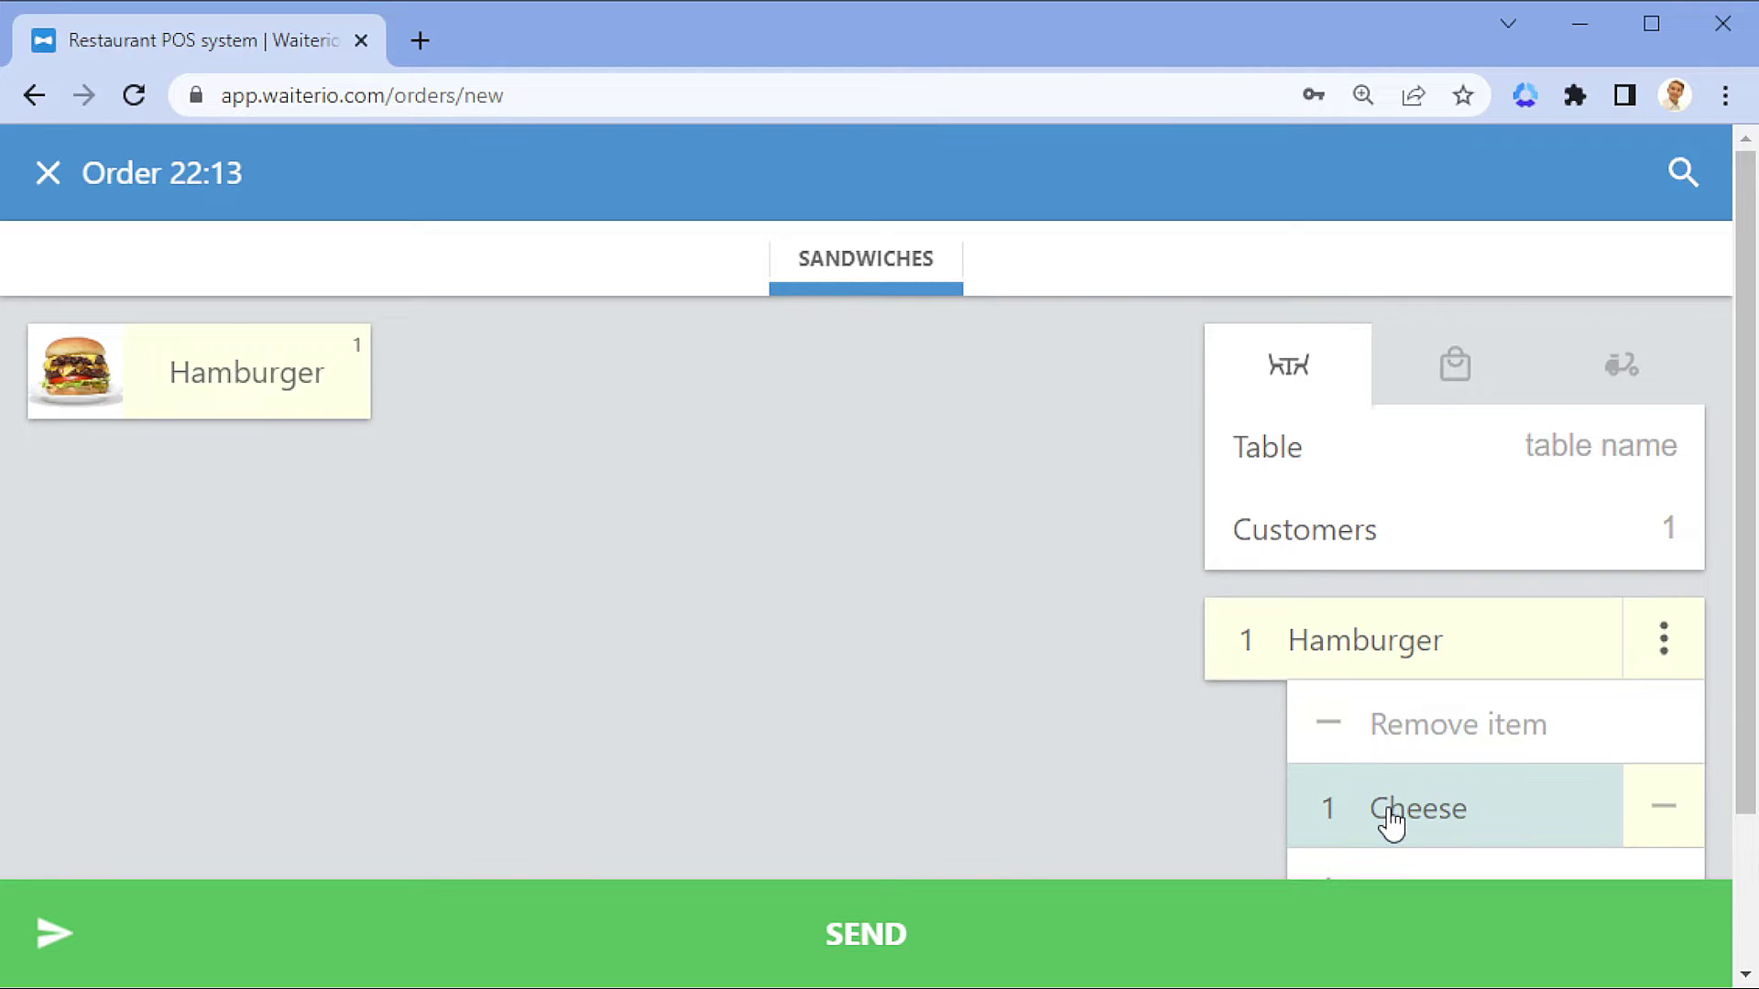
{"action": "scroll", "coordinate": [1559, 825], "scroll_direction": "down", "scroll_amount": 2}
Add a 'No Onions' note to the hamburger and send the order
{"action": "left_click", "coordinate": [1435, 698]}
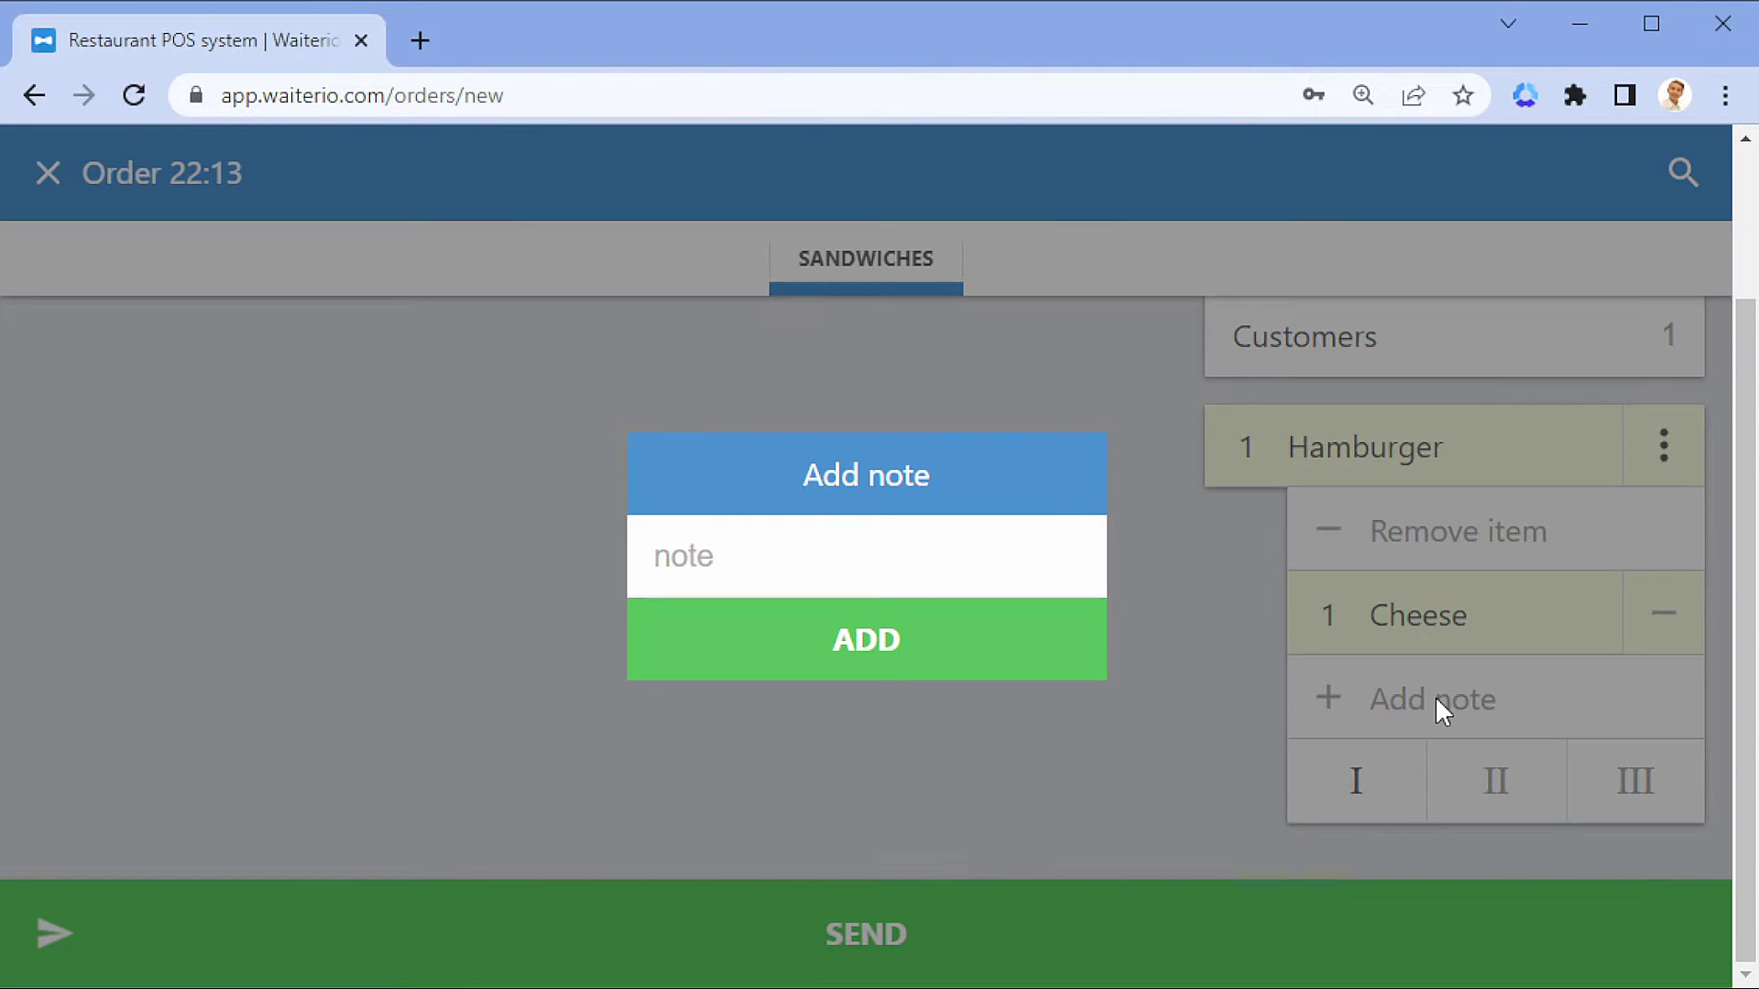
{"action": "type", "text": "No On"}
{"action": "type", "text": "ions"}
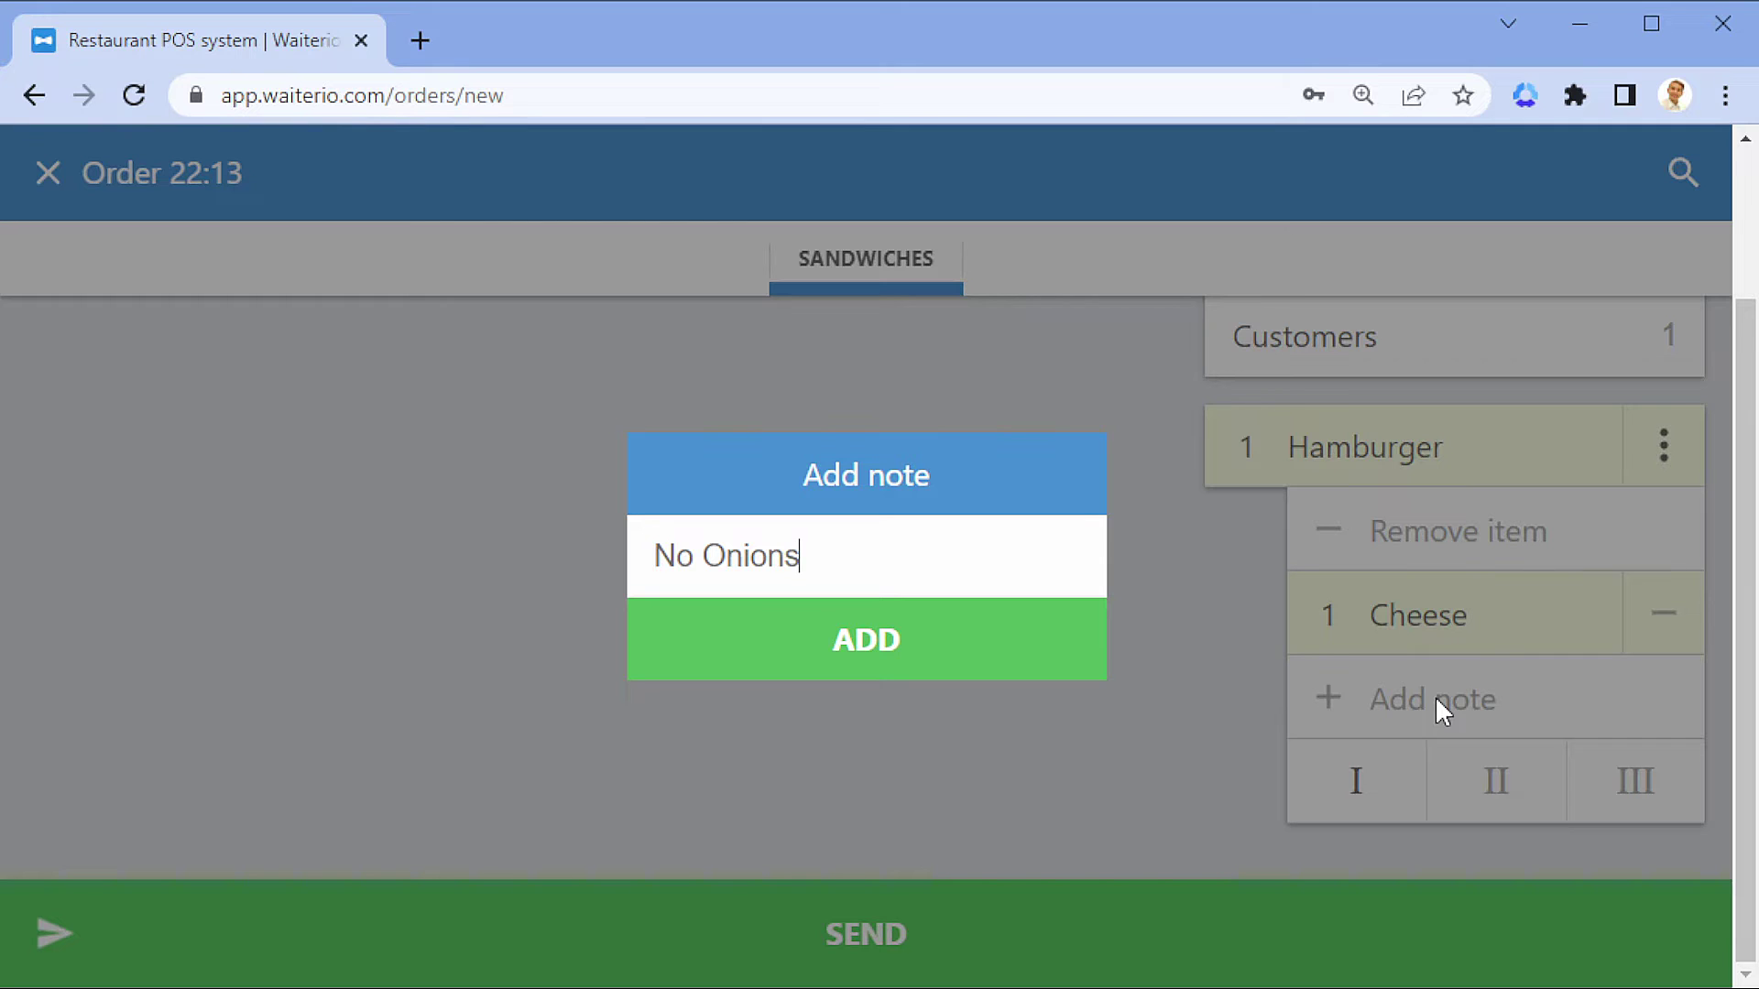
{"action": "key", "text": "Return"}
{"action": "left_click", "coordinate": [905, 962]}
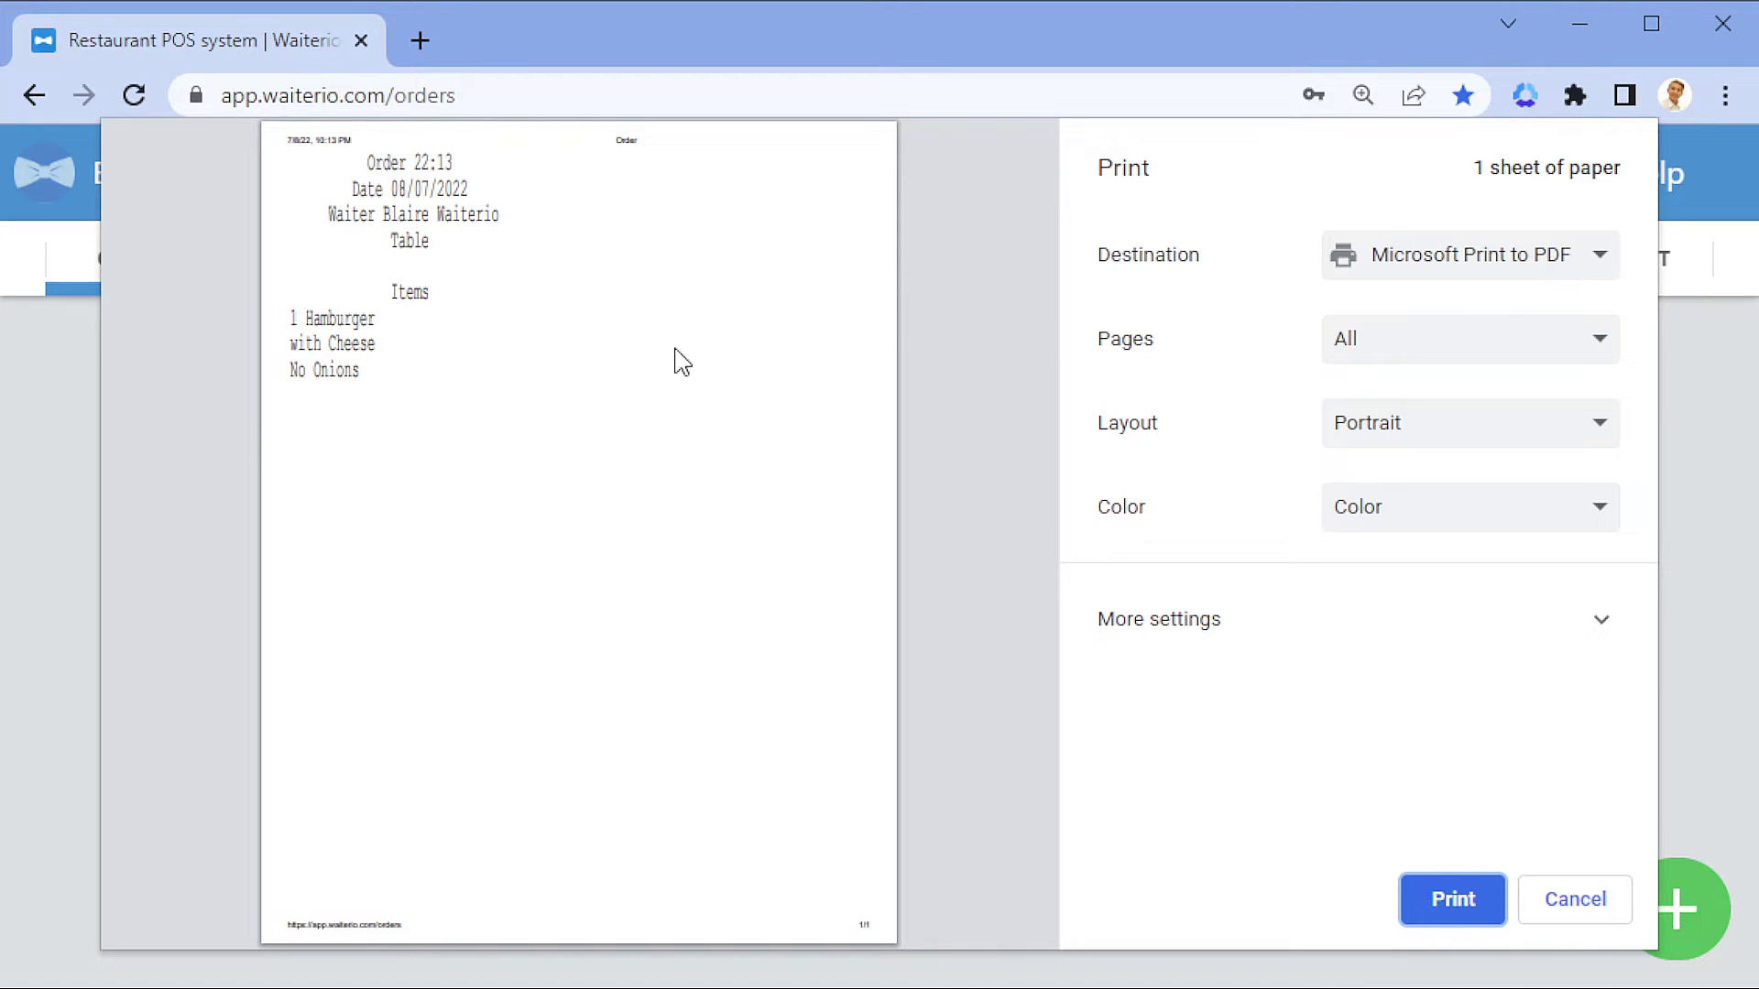
{"action": "left_click", "coordinate": [1453, 919]}
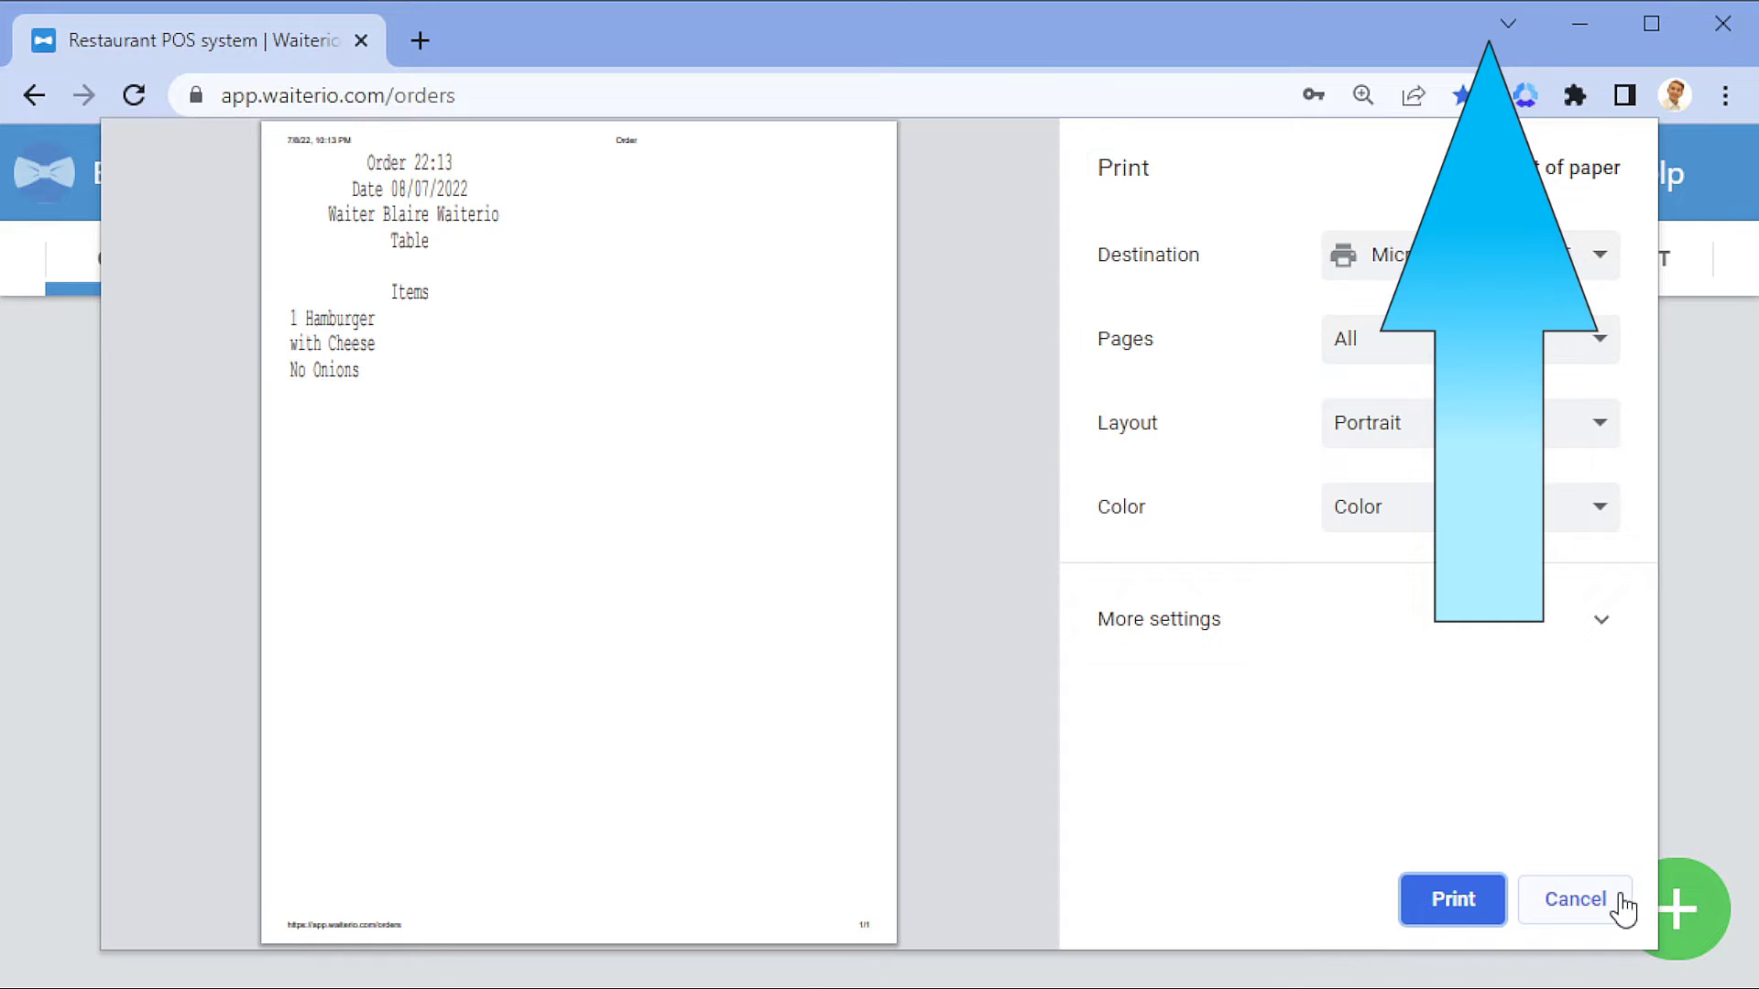
{"action": "left_click", "coordinate": [1575, 900]}
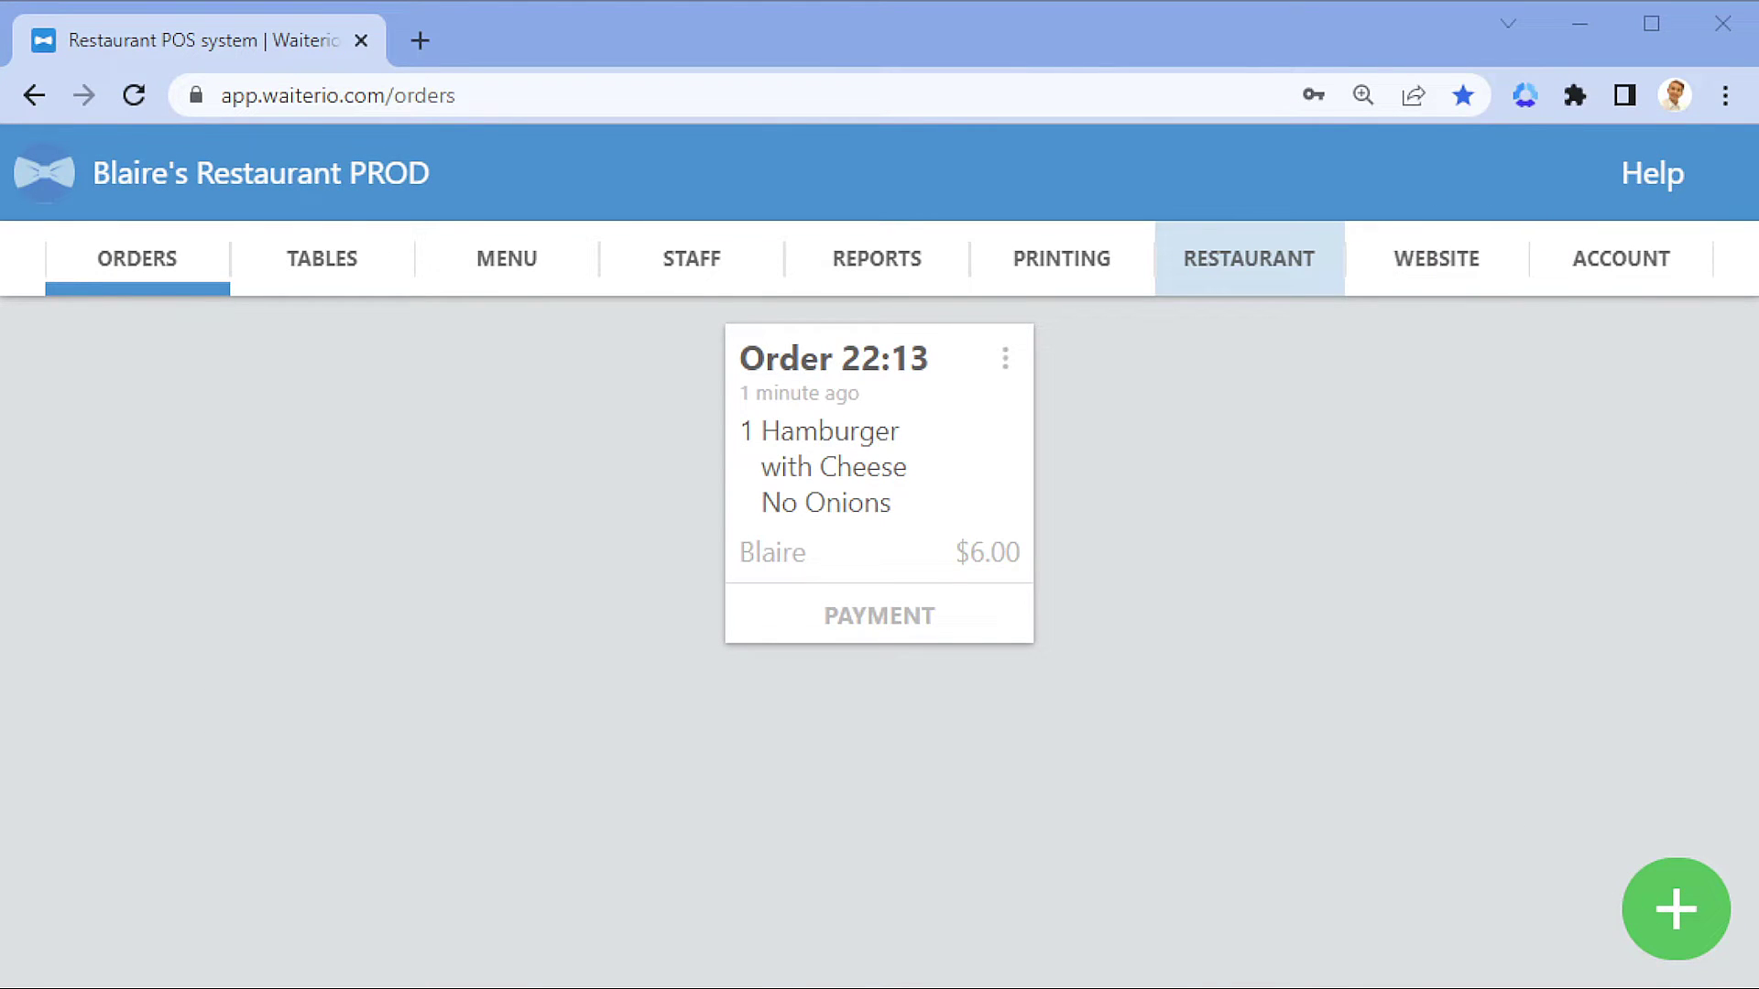
In the restaurant settings' Services, set Takeaway to no while Delivery stays on
{"action": "left_click", "coordinate": [1250, 268]}
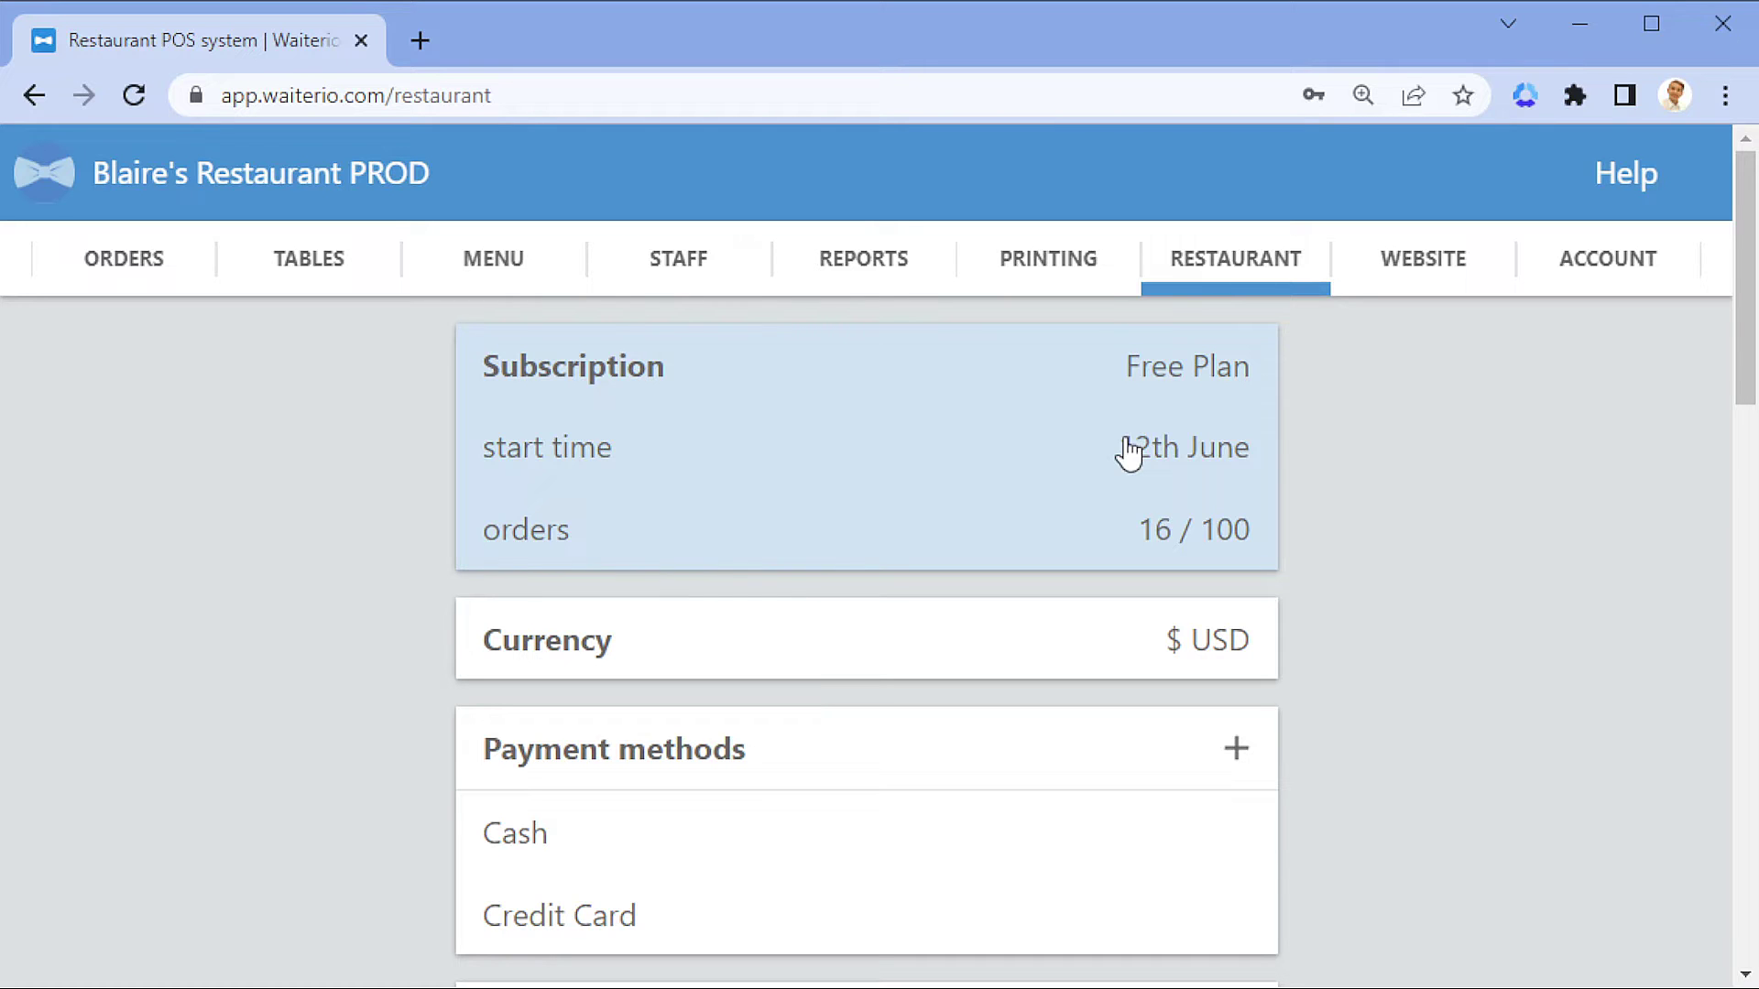
{"action": "scroll", "coordinate": [1085, 555], "scroll_direction": "down", "scroll_amount": 1}
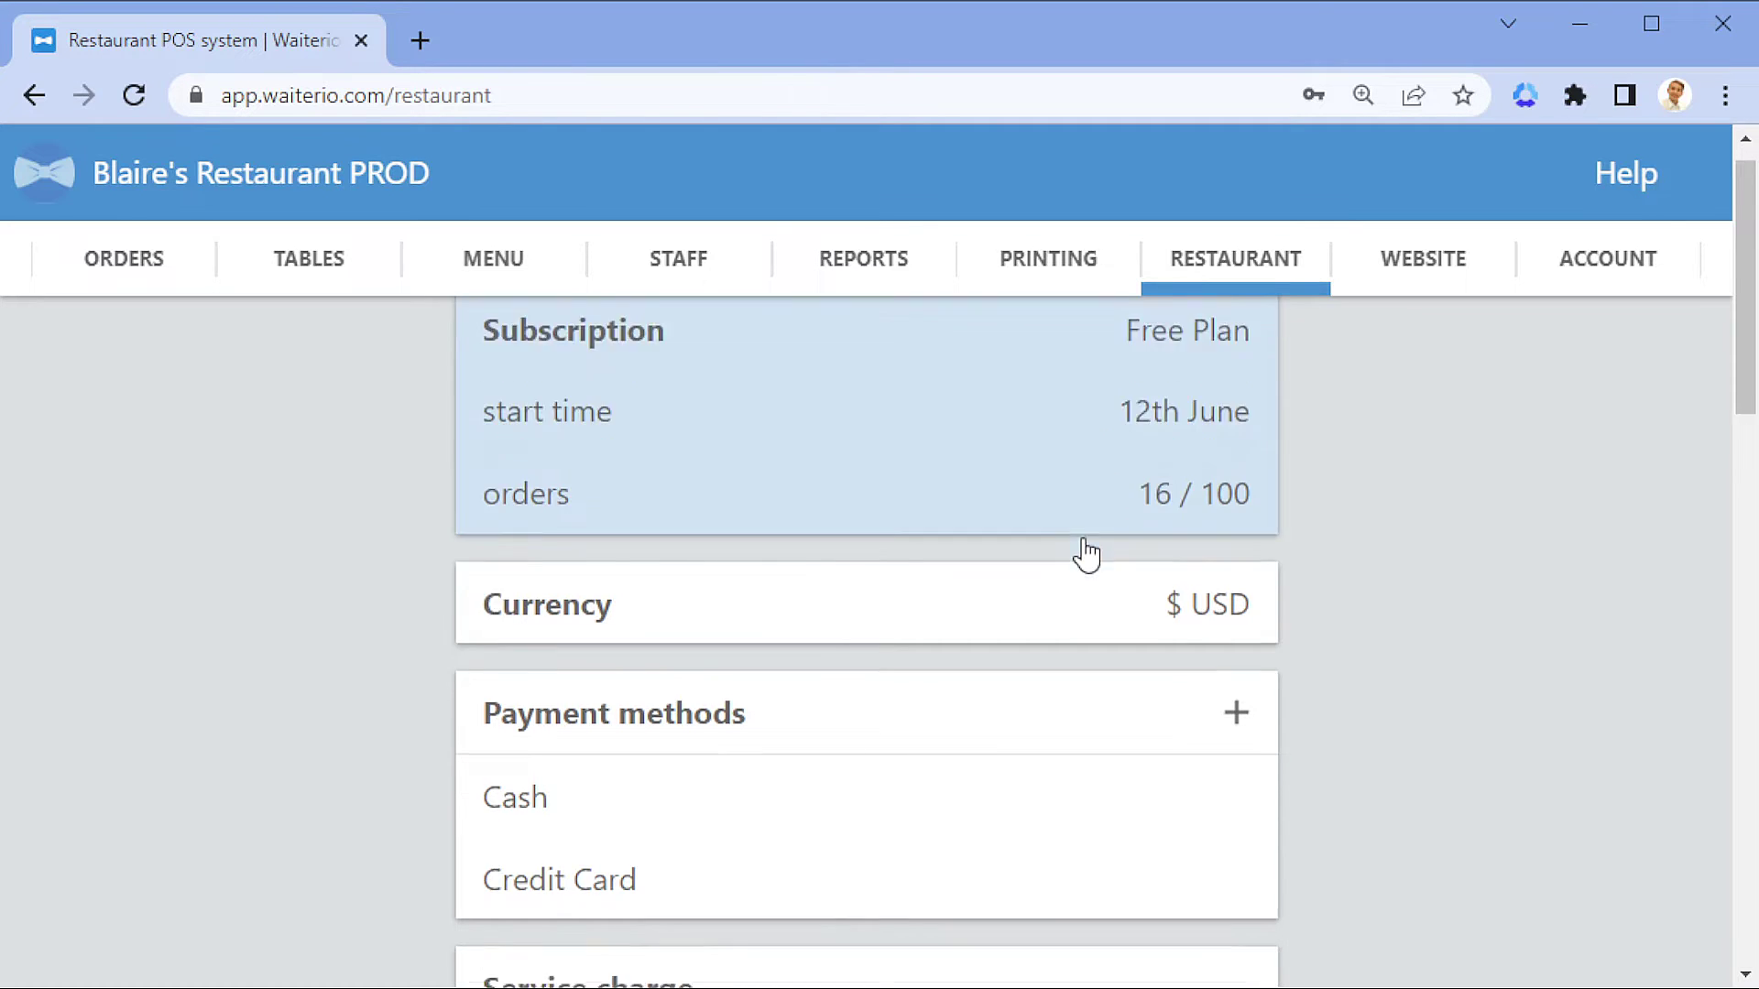
{"action": "scroll", "coordinate": [1083, 536], "scroll_direction": "down", "scroll_amount": 1}
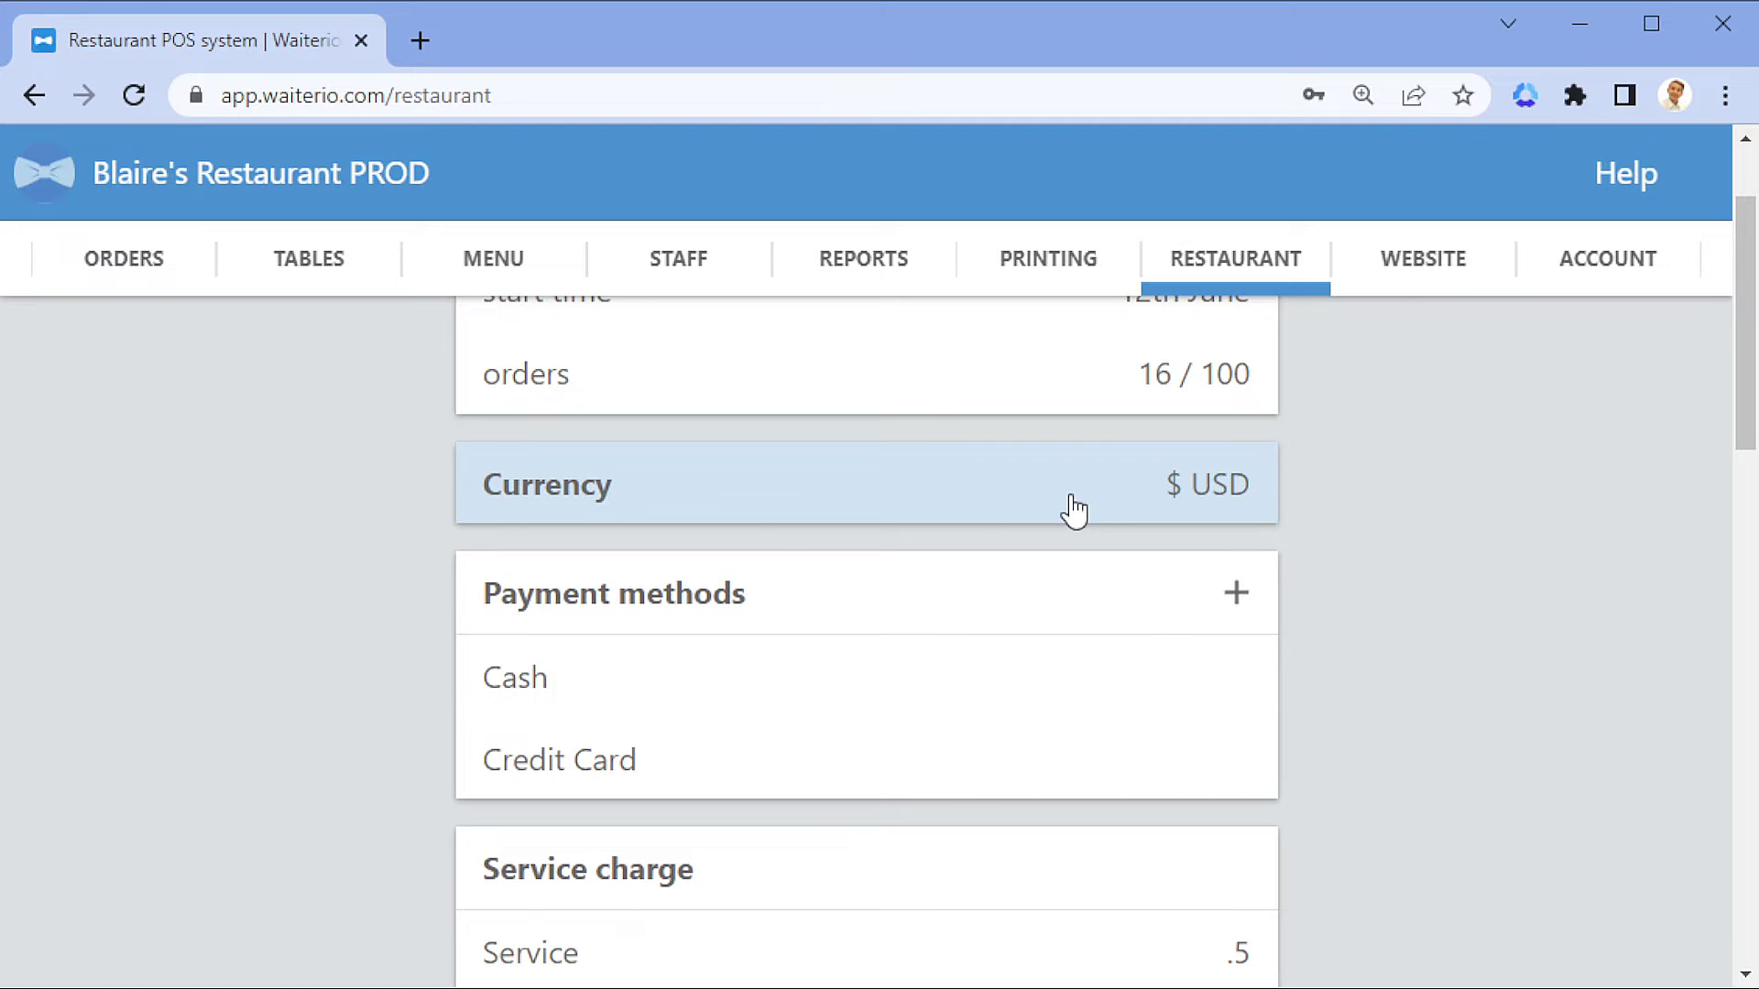
{"action": "scroll", "coordinate": [1081, 597], "scroll_direction": "down", "scroll_amount": 1}
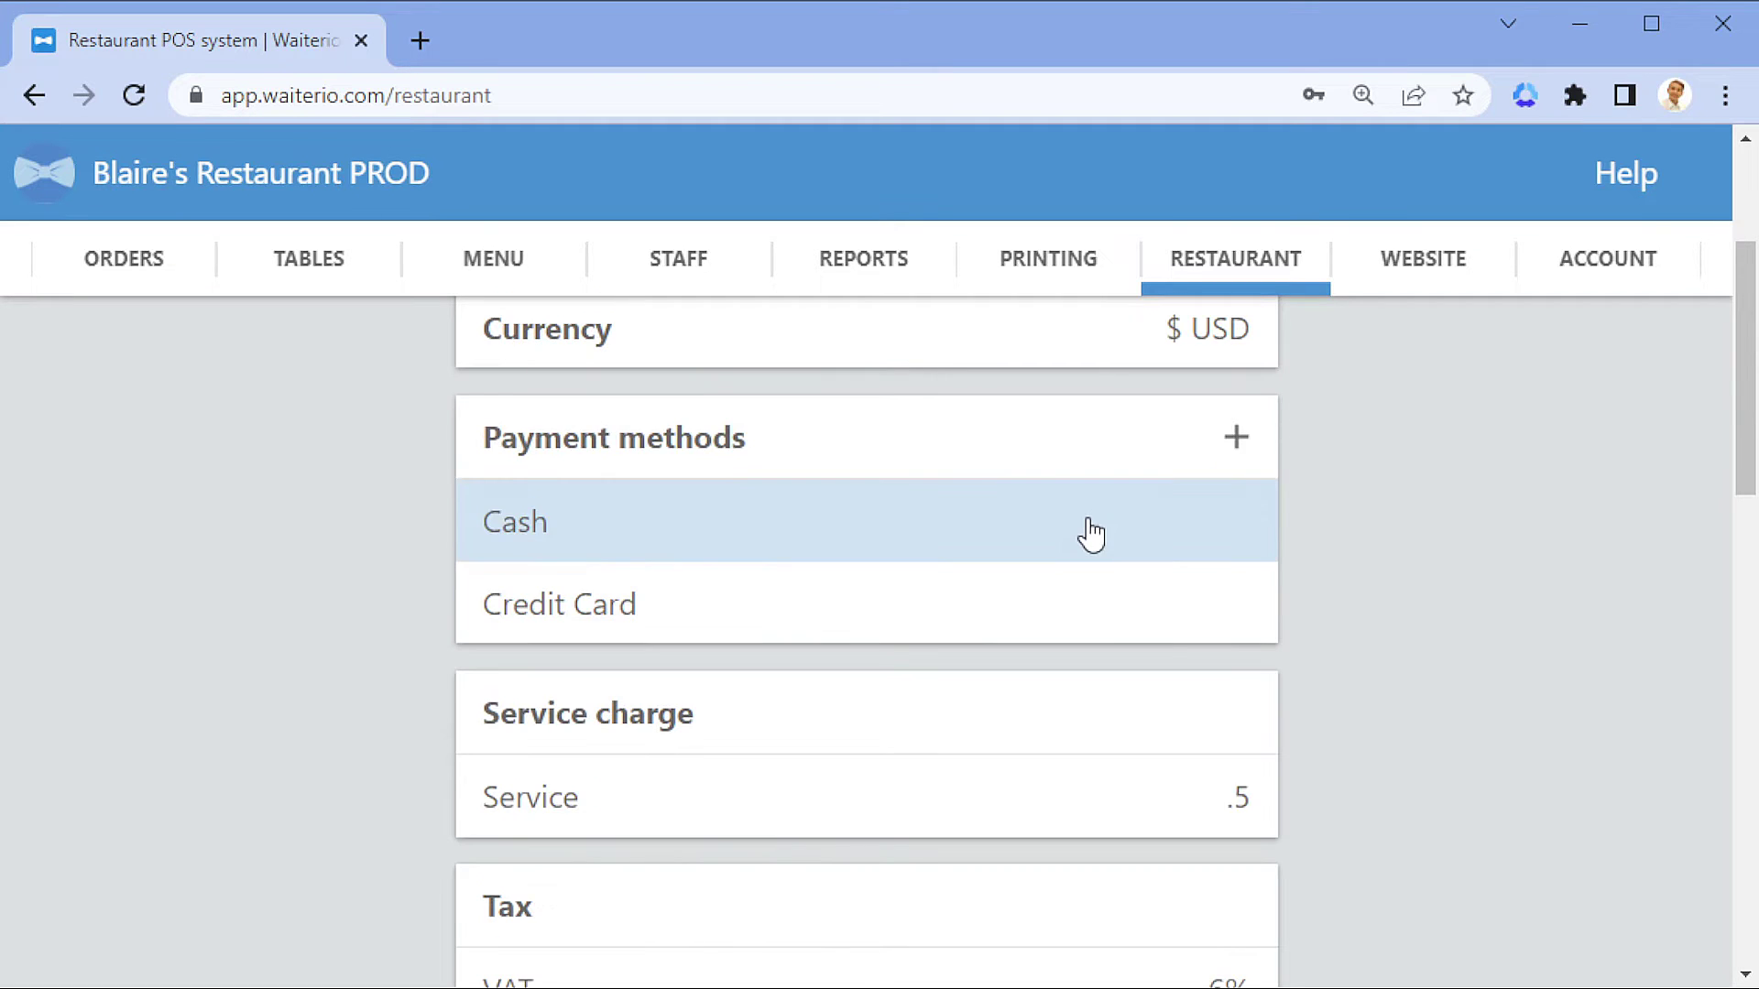
{"action": "scroll", "coordinate": [1119, 510], "scroll_direction": "down", "scroll_amount": 2}
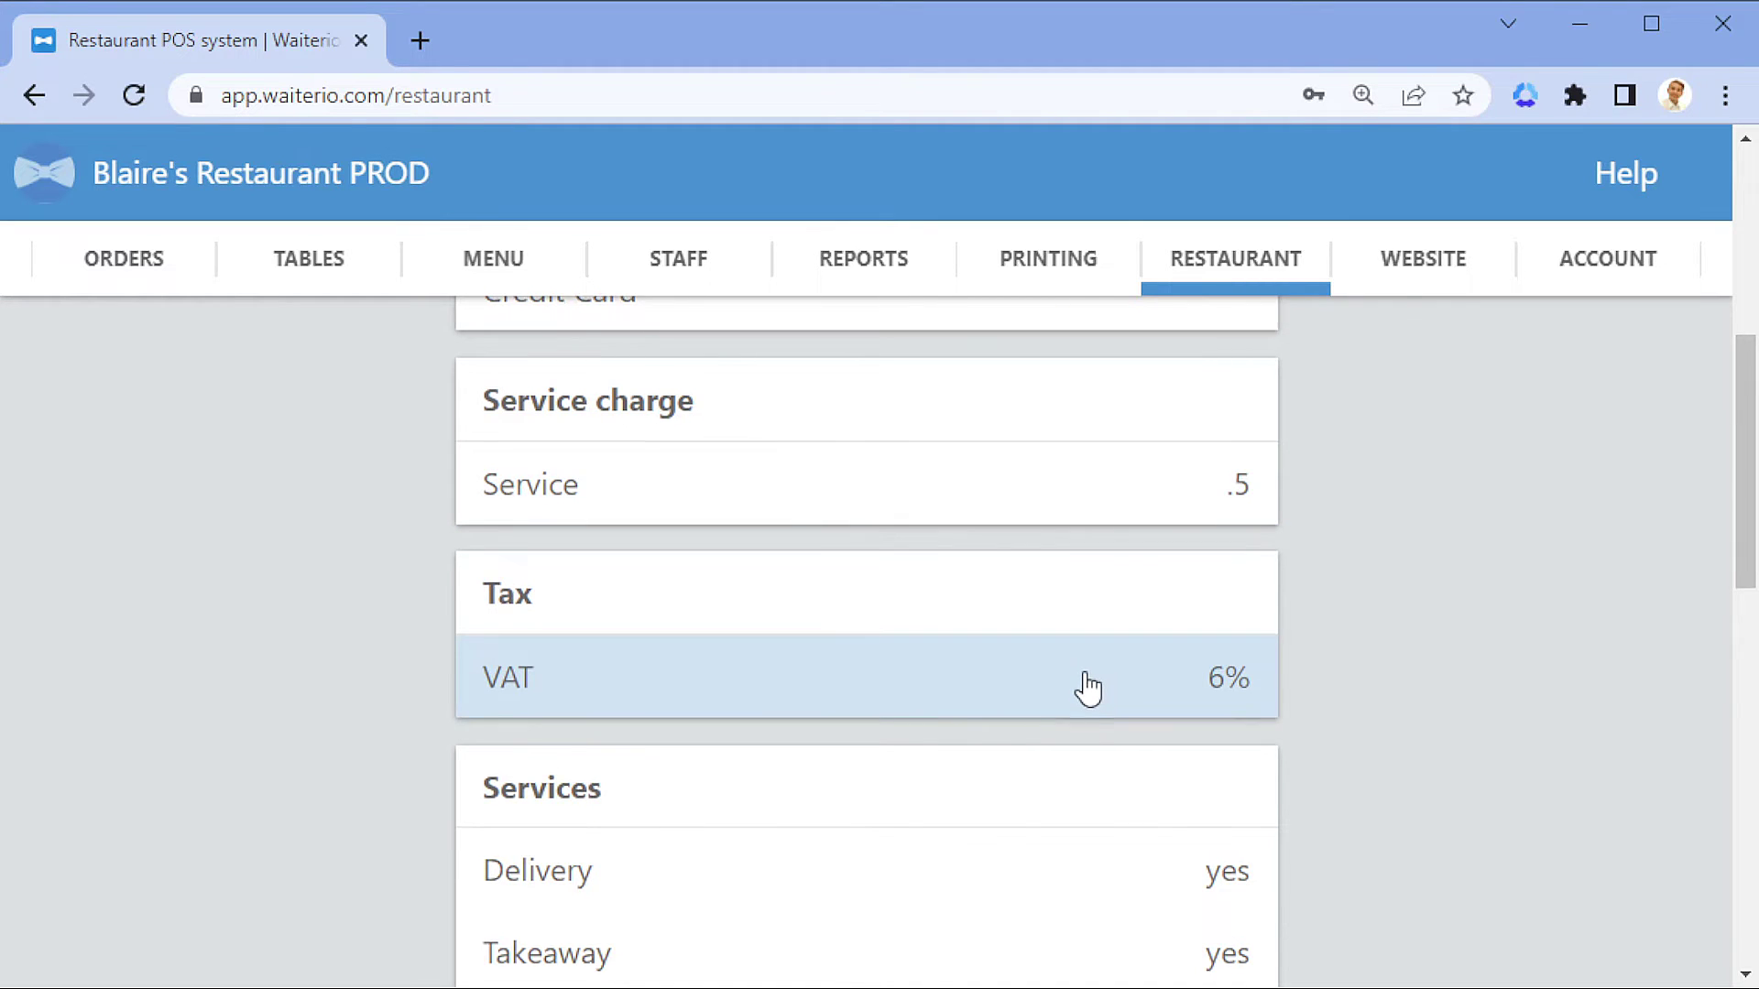
{"action": "scroll", "coordinate": [1086, 688], "scroll_direction": "down", "scroll_amount": 2}
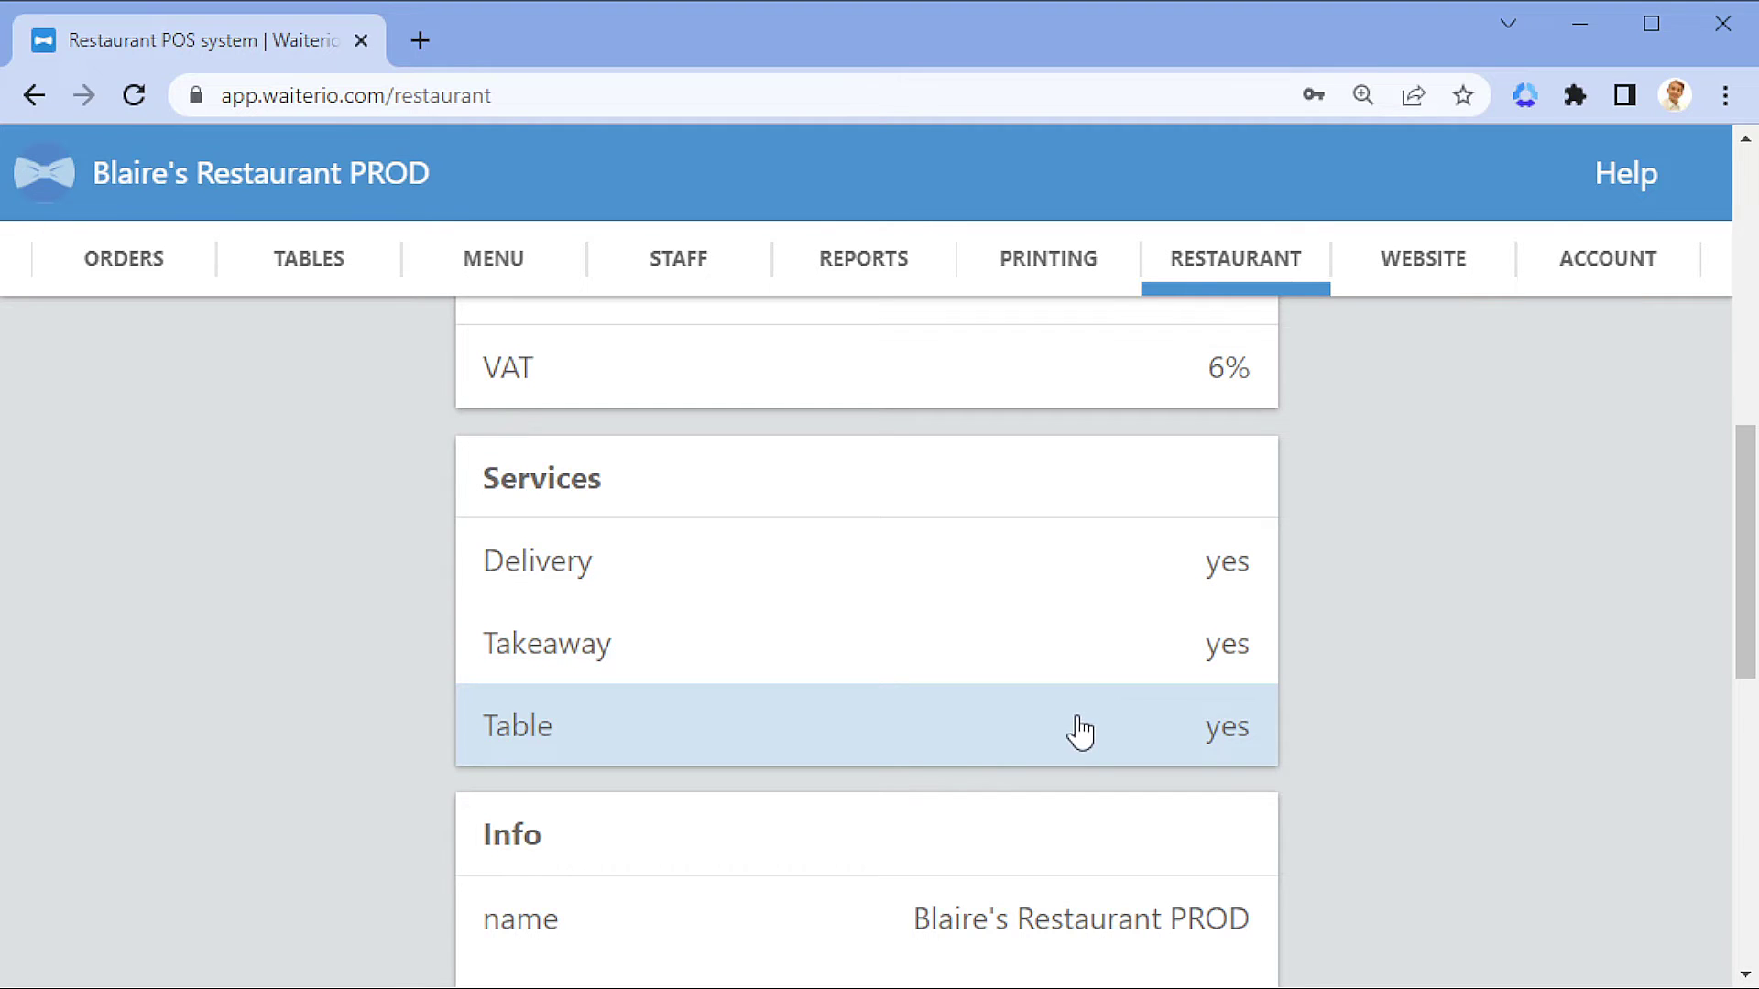
{"action": "left_click", "coordinate": [1104, 591]}
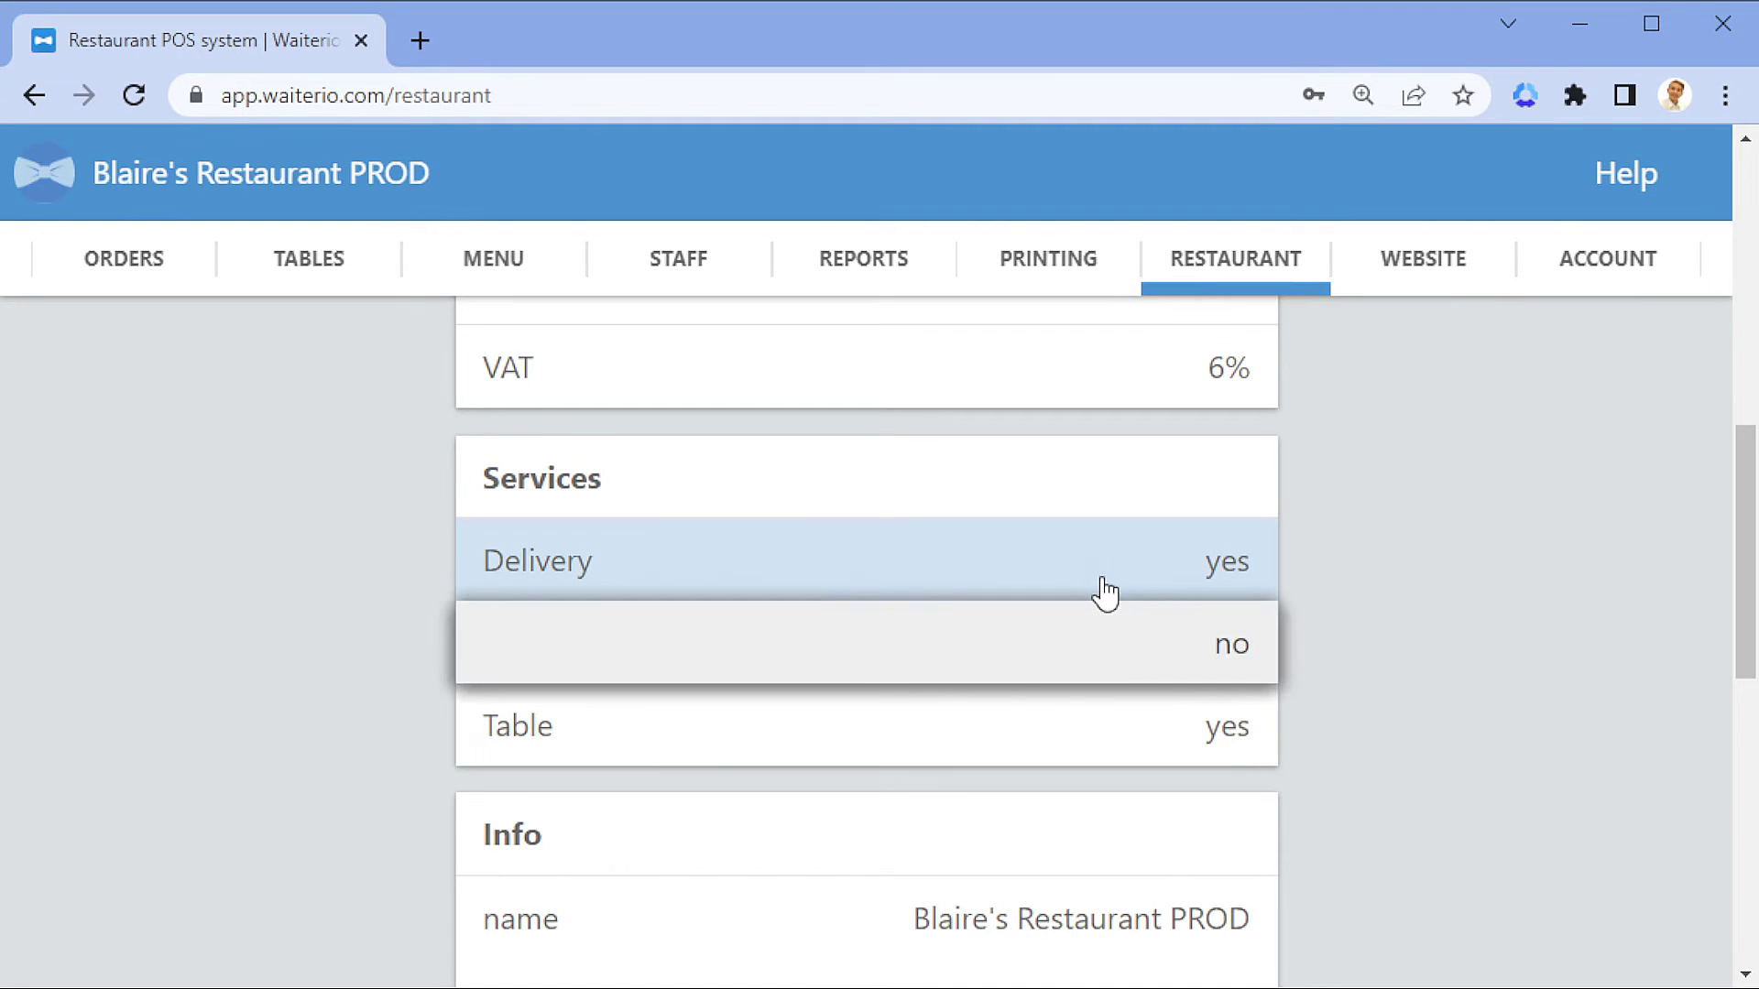
{"action": "left_click", "coordinate": [1146, 665]}
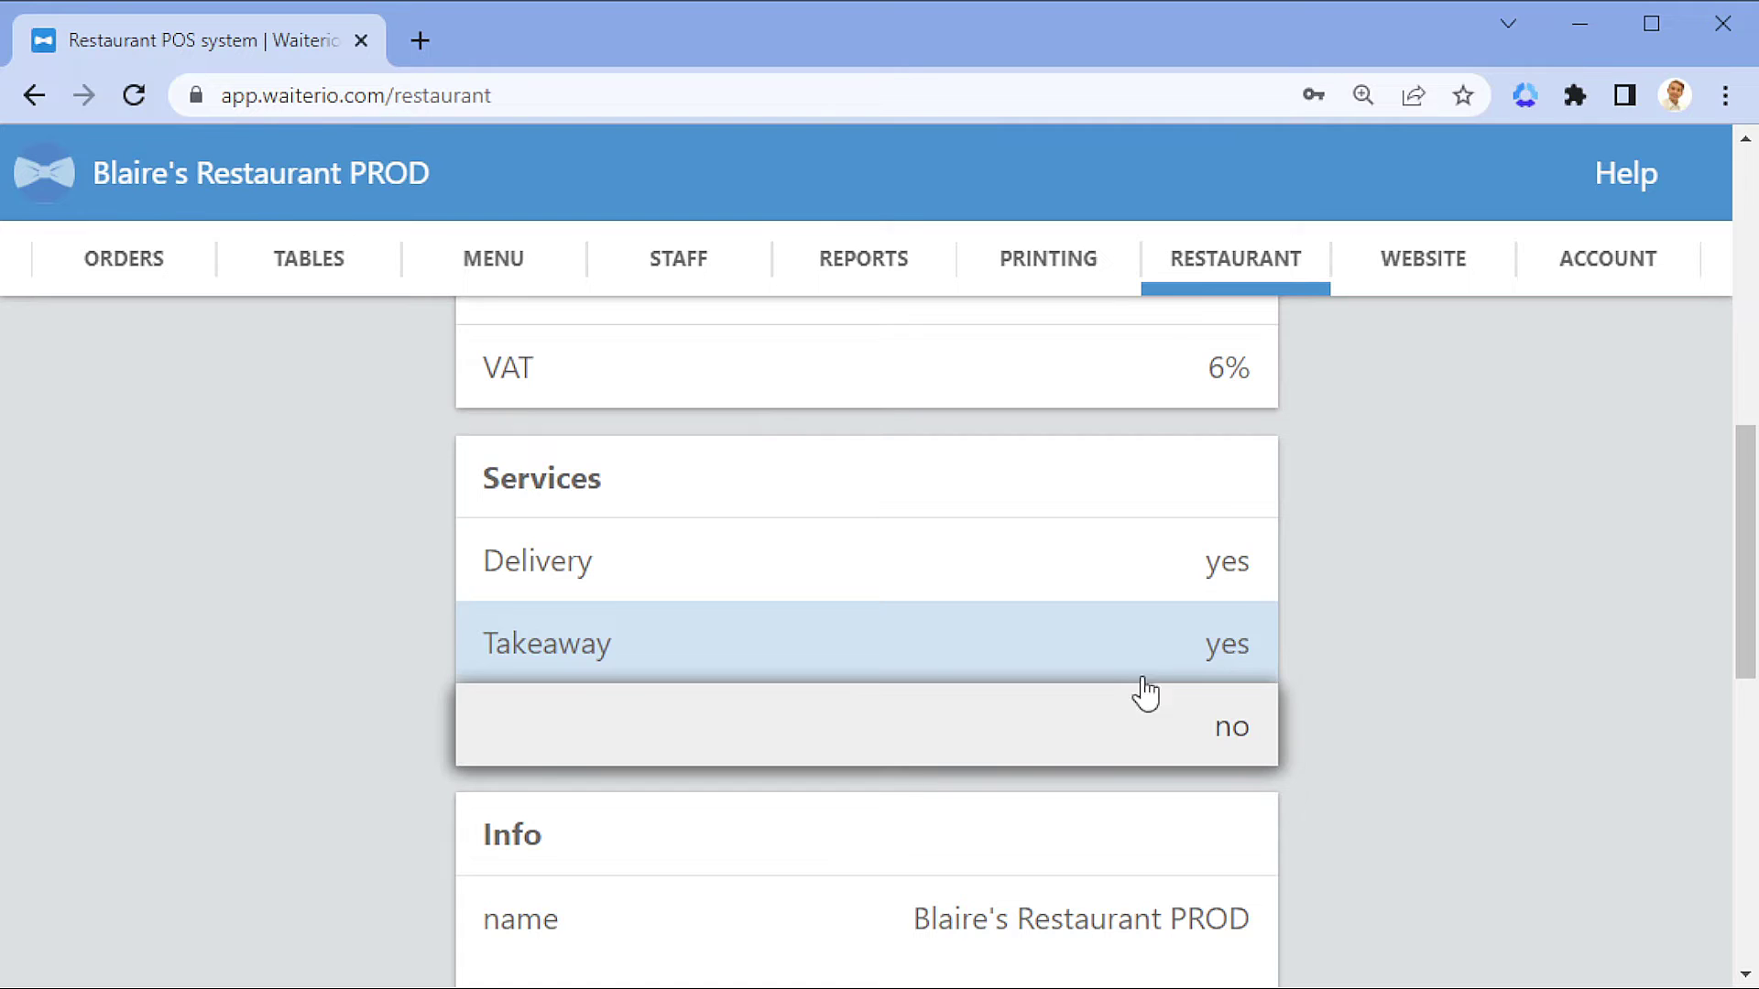
{"action": "left_click", "coordinate": [1149, 739]}
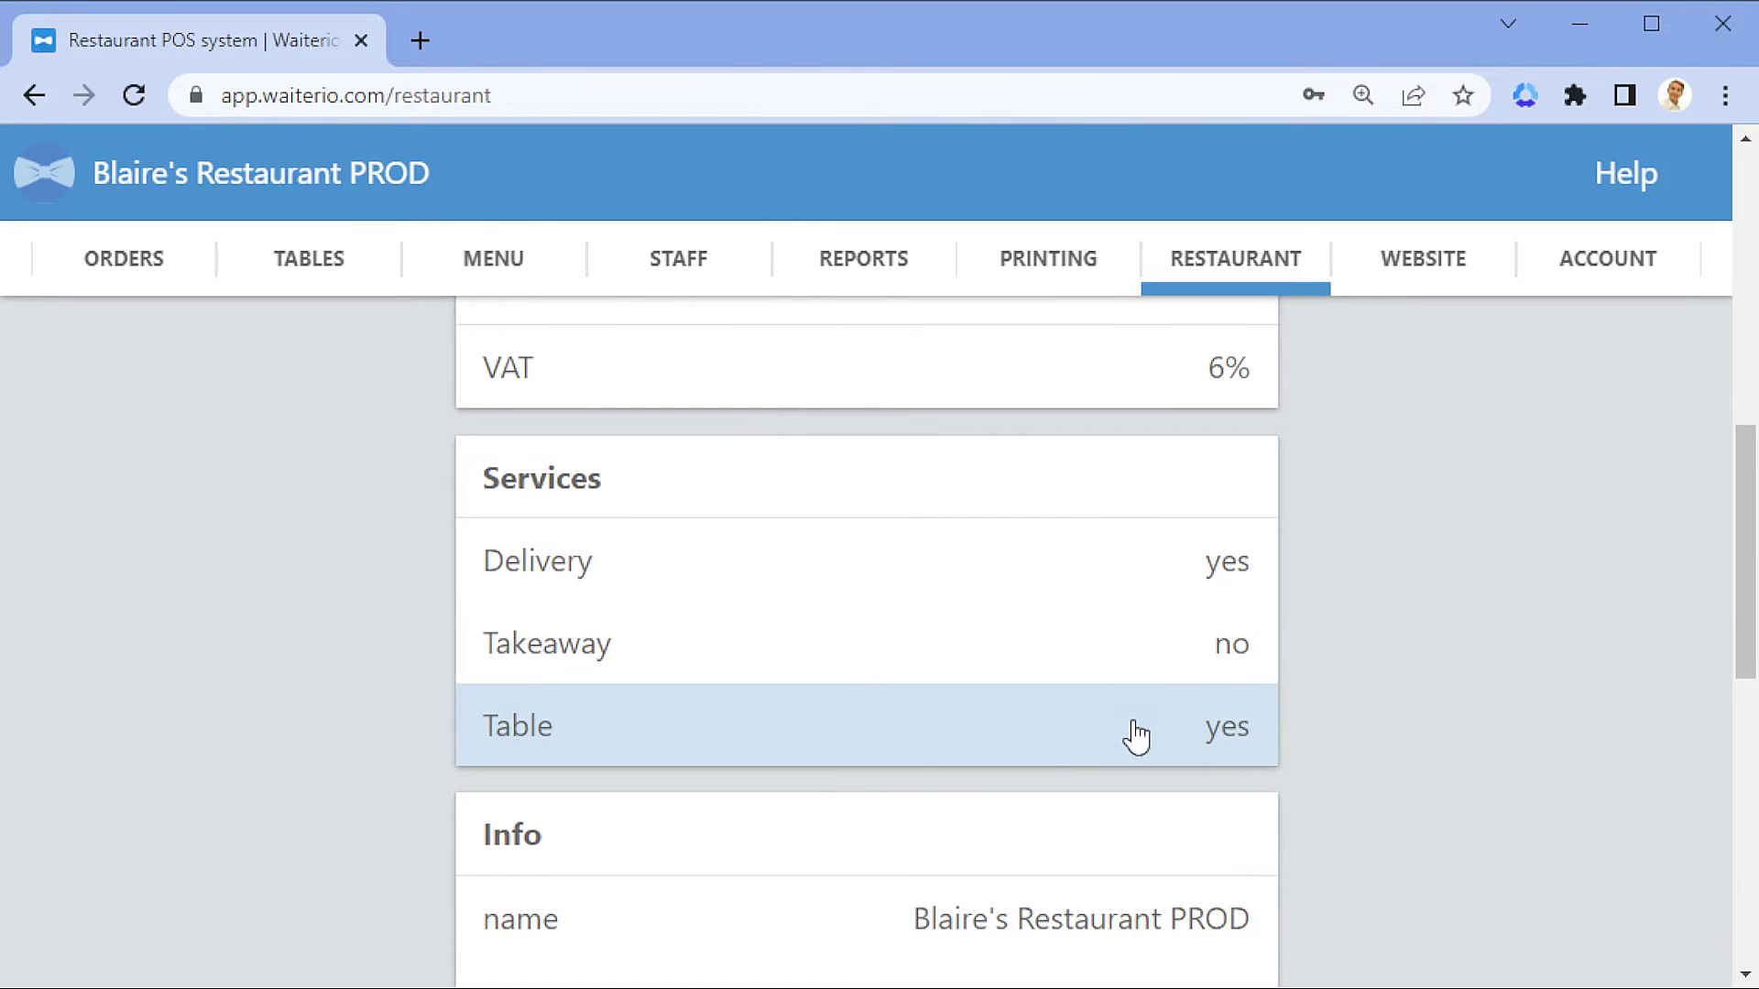
{"action": "scroll", "coordinate": [1137, 737], "scroll_direction": "down", "scroll_amount": 3}
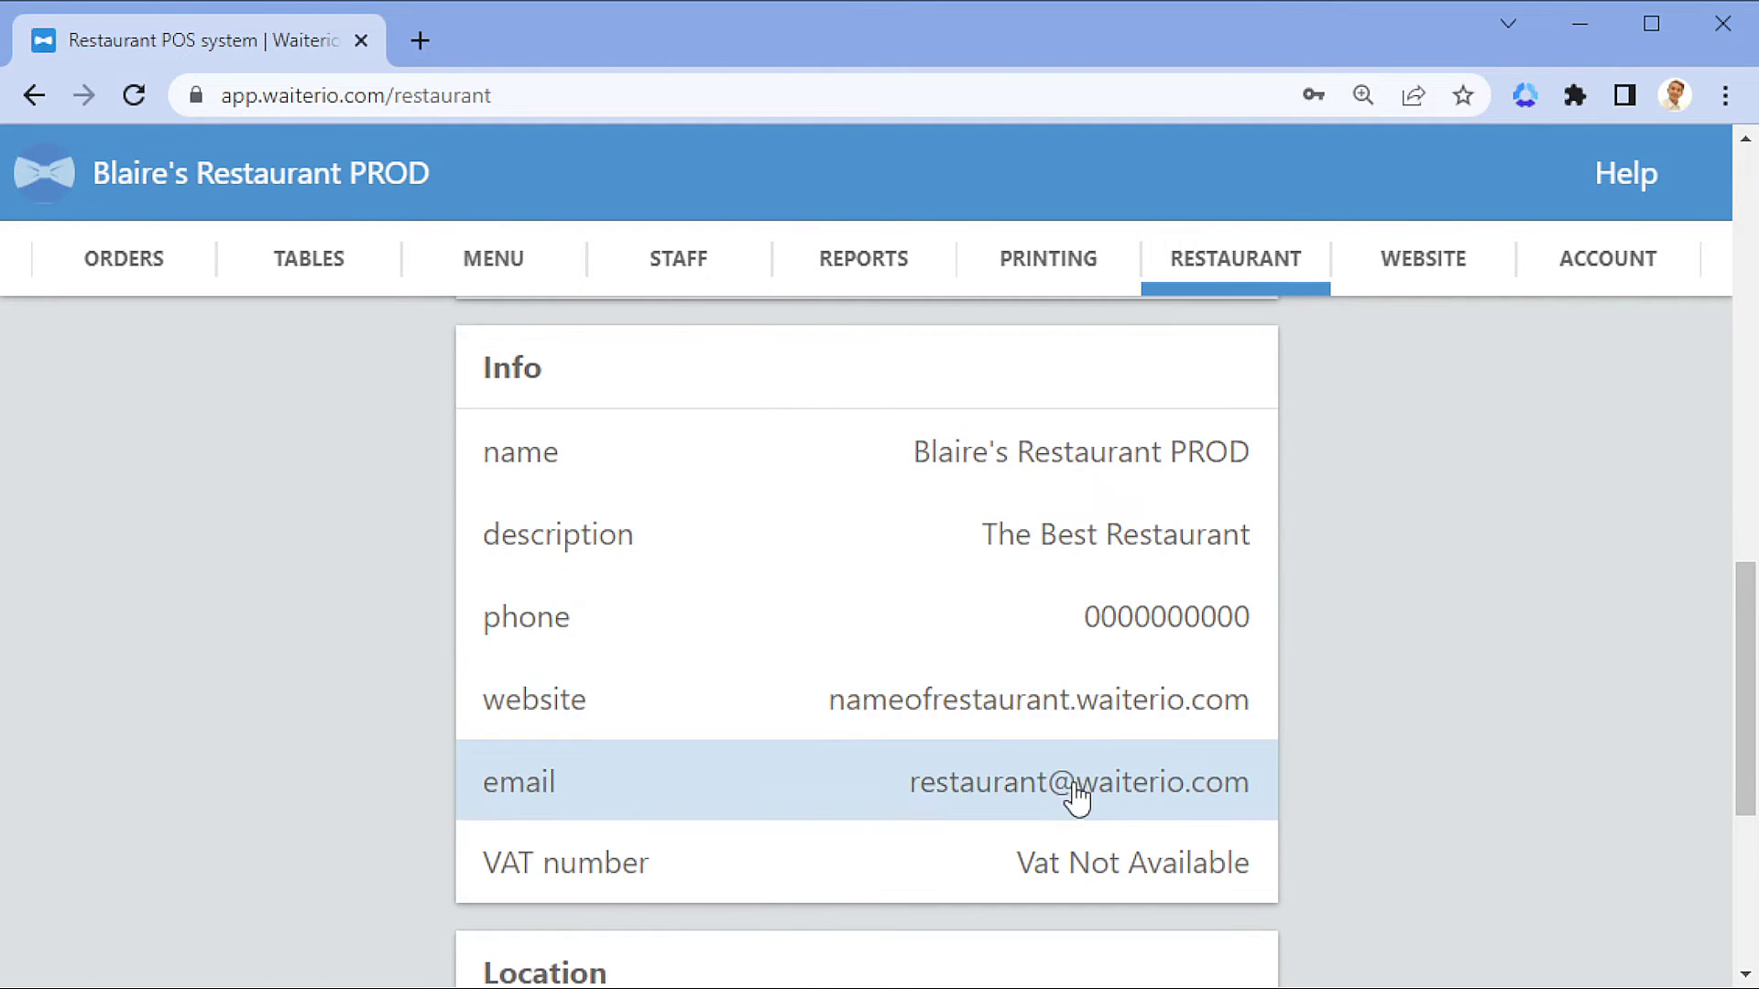
{"action": "scroll", "coordinate": [1090, 893], "scroll_direction": "down", "scroll_amount": 3}
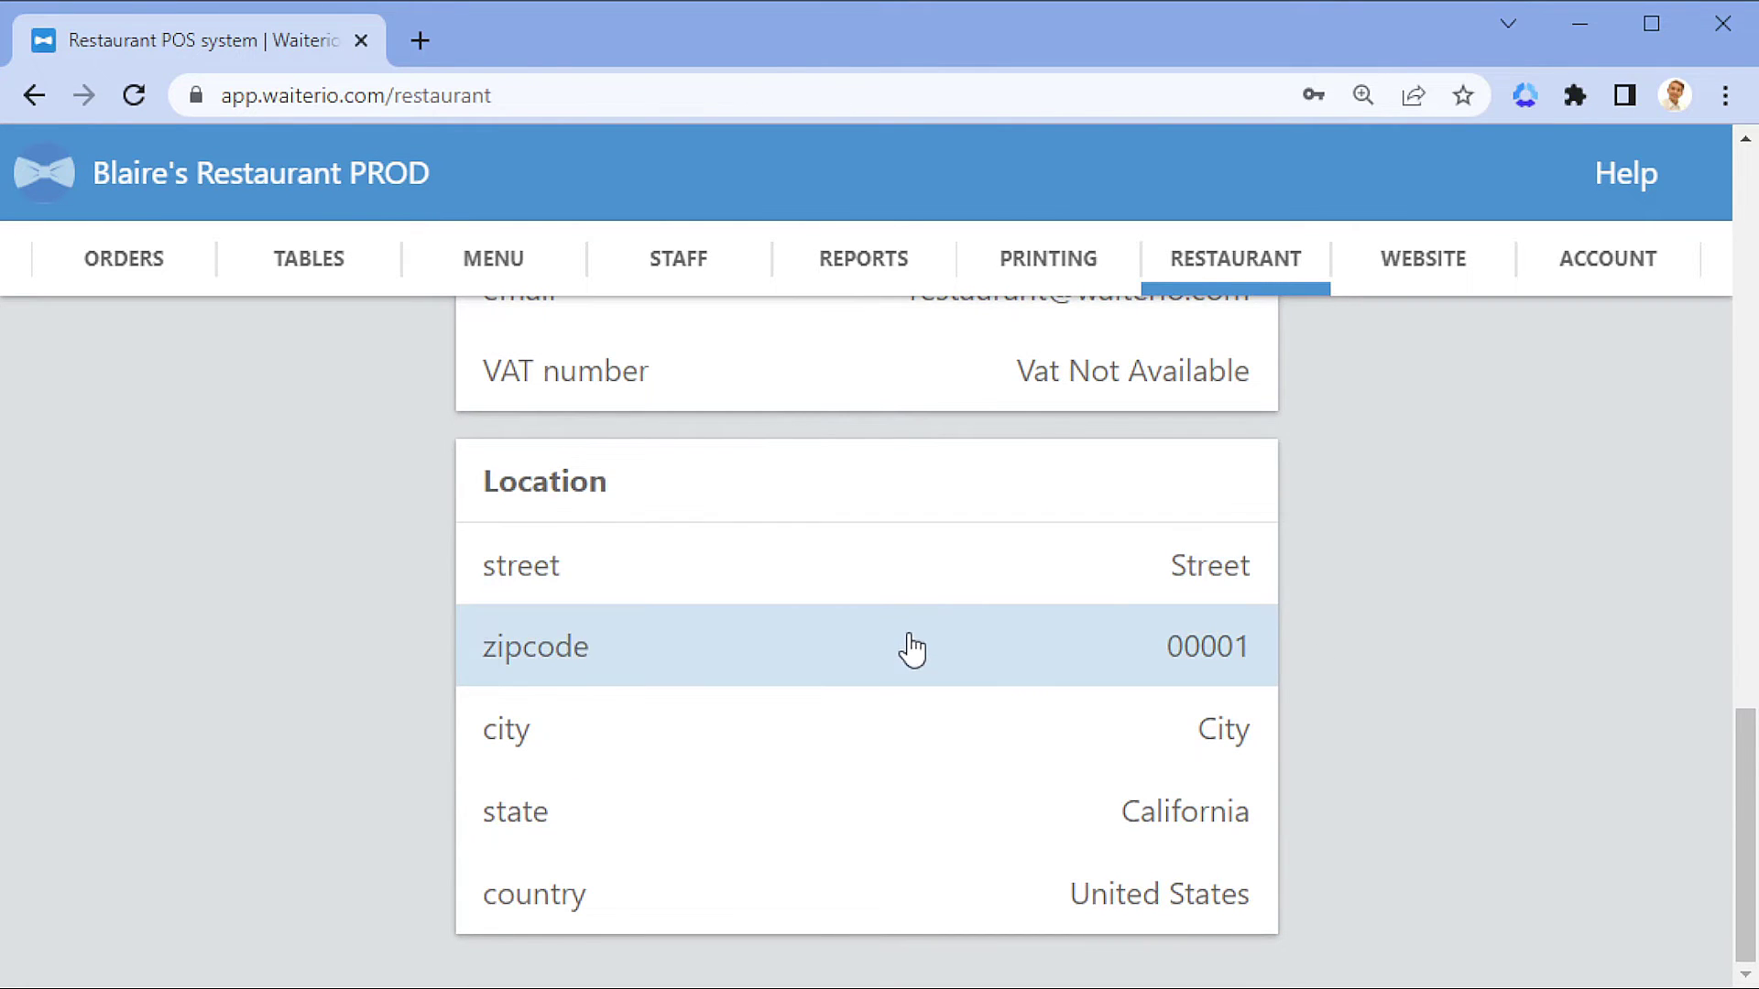
{"action": "left_click", "coordinate": [1429, 268]}
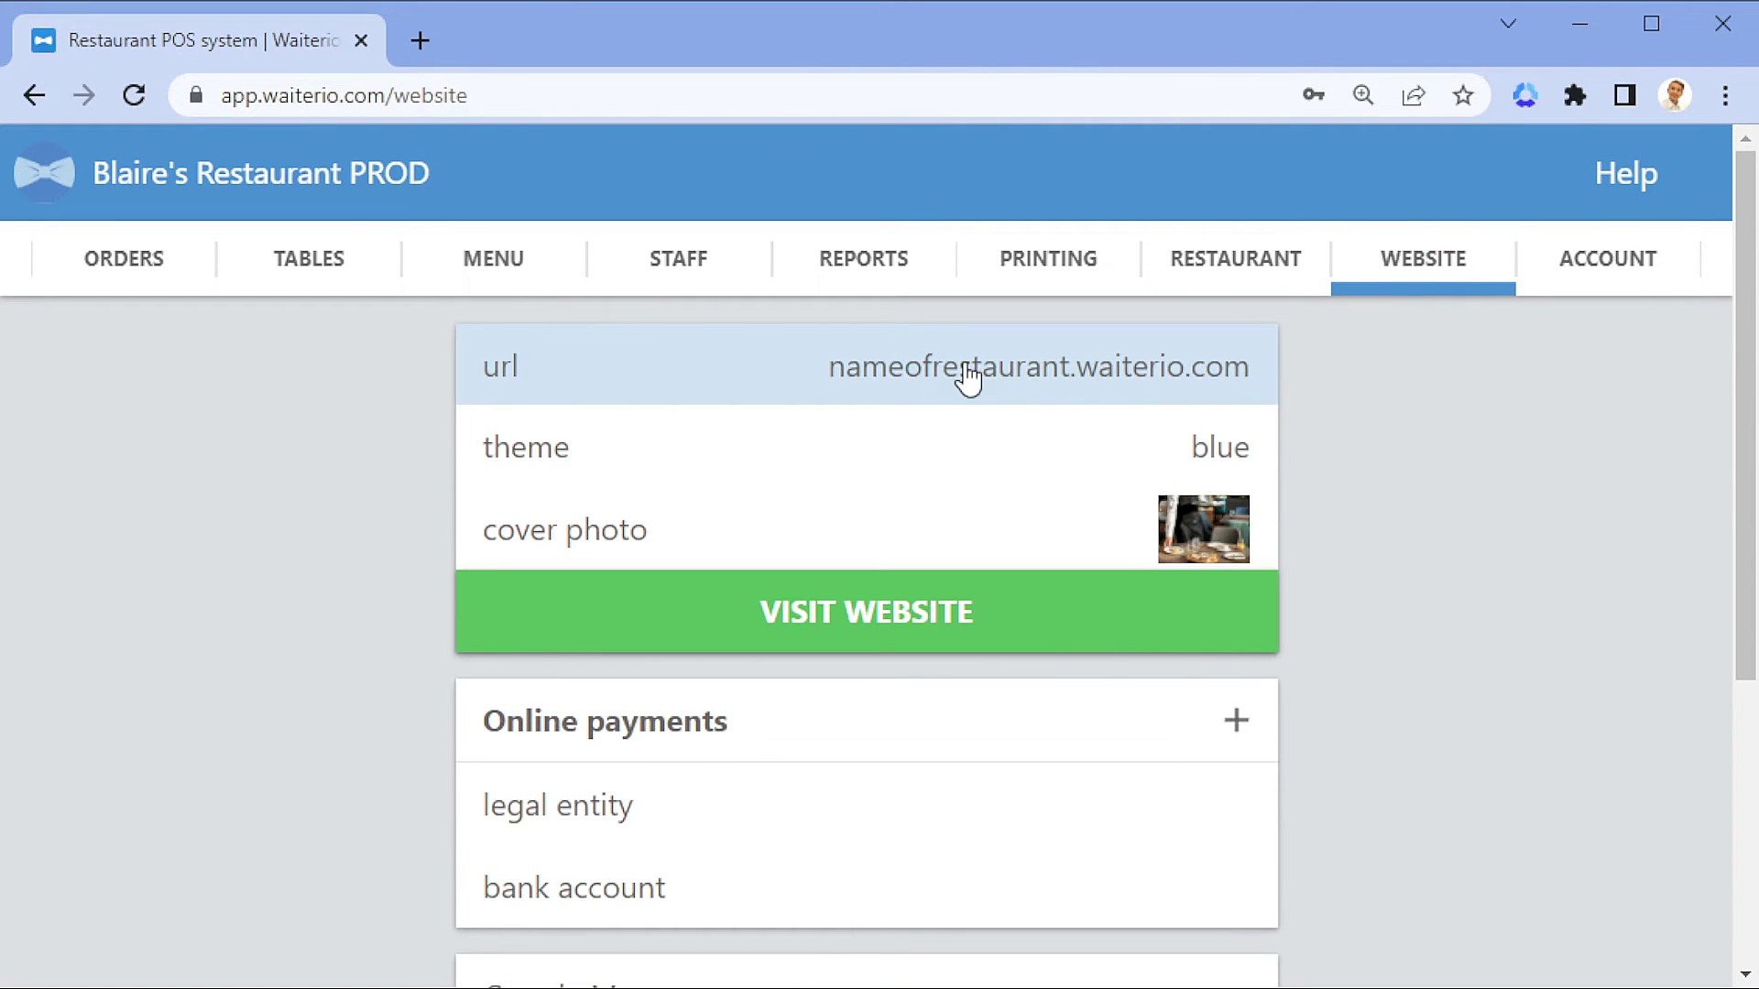
{"action": "left_click", "coordinate": [967, 371]}
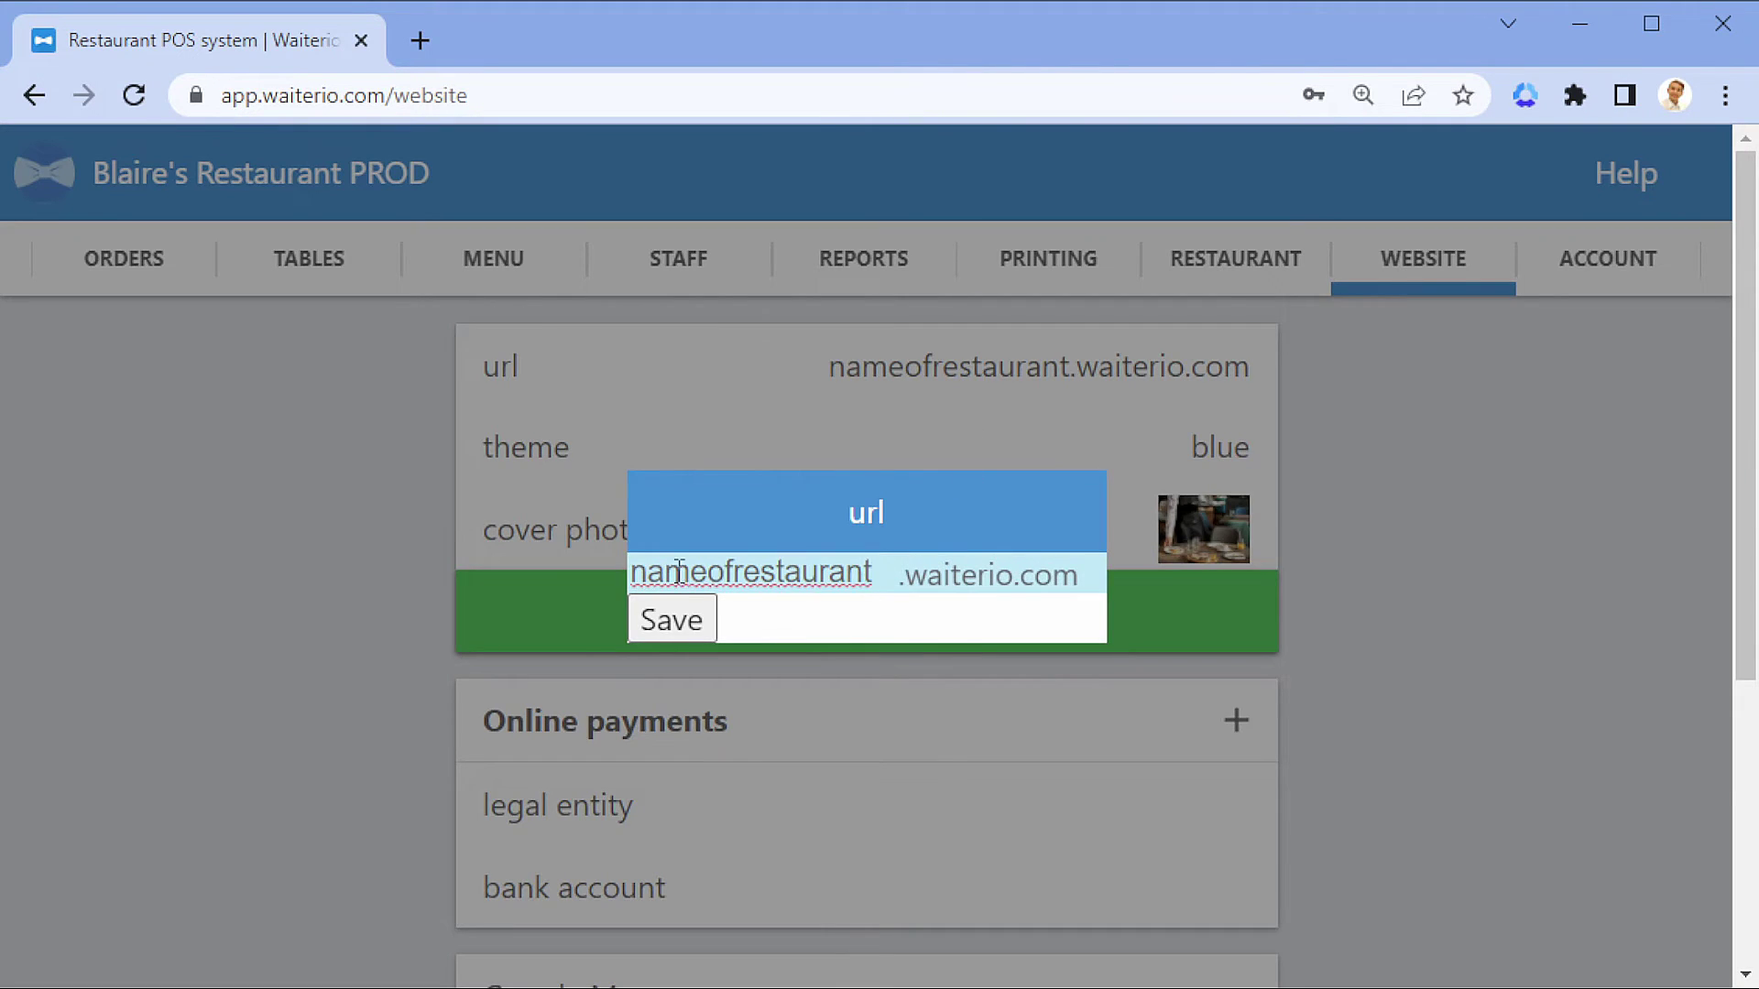
{"action": "left_click", "coordinate": [1210, 570]}
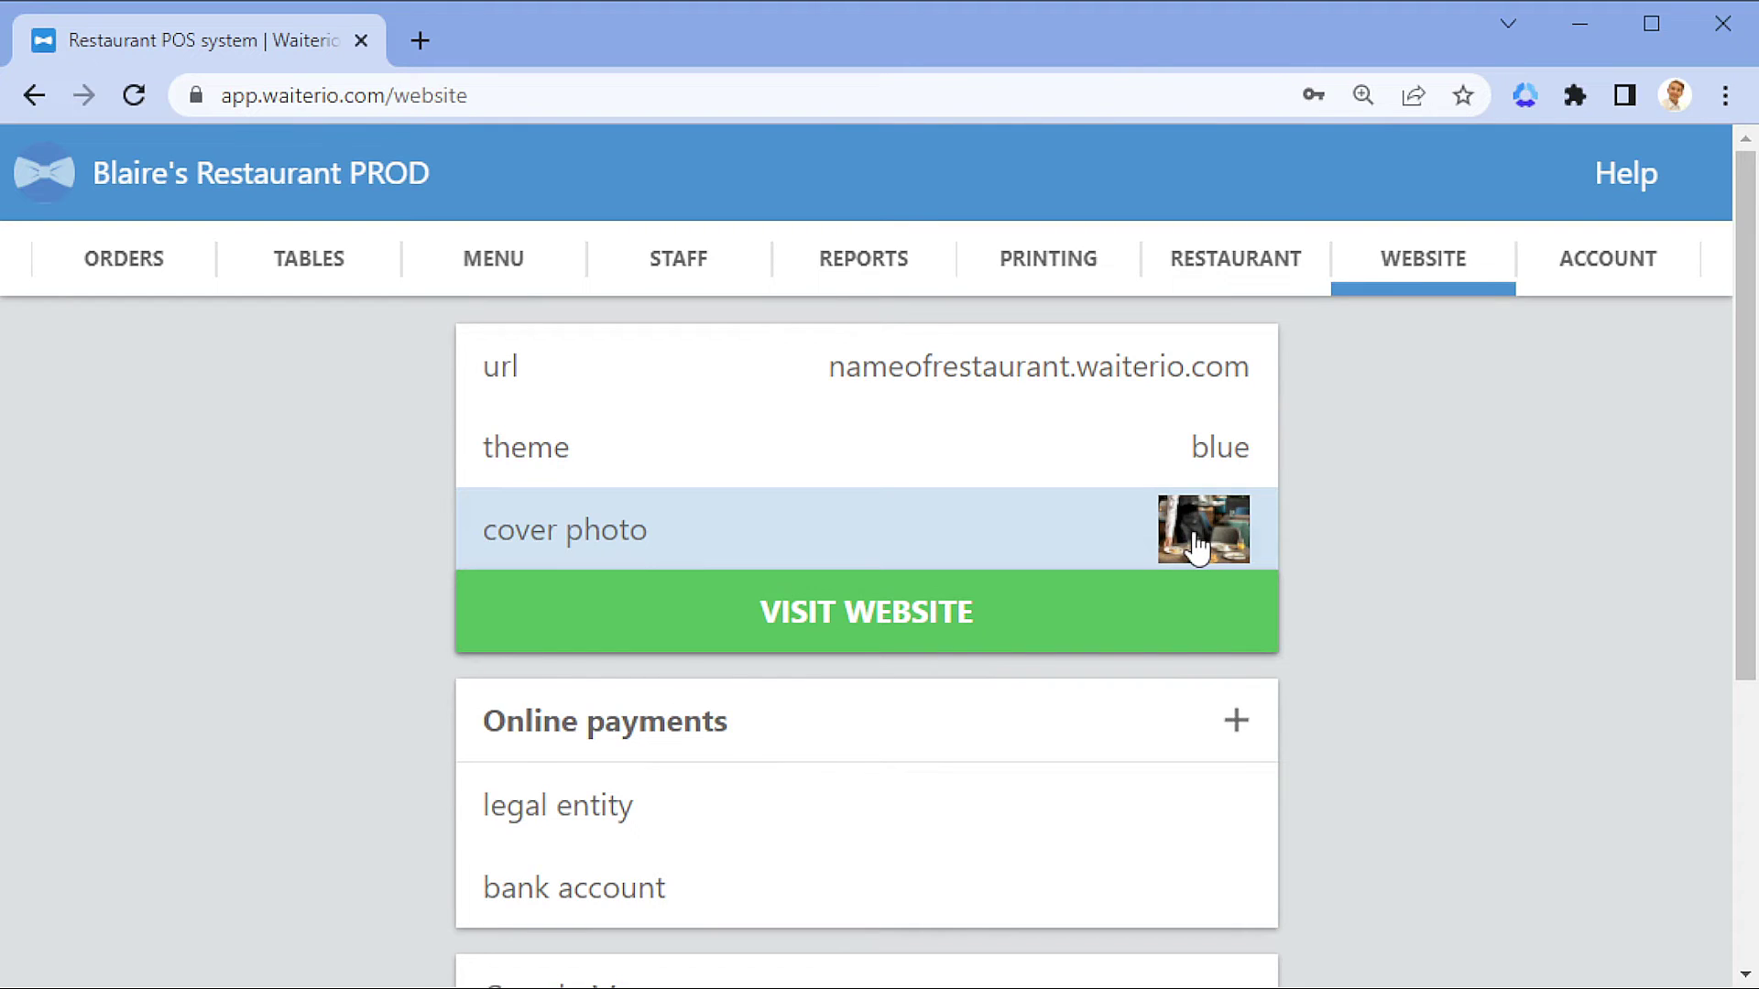
{"action": "left_click", "coordinate": [1194, 542]}
{"action": "left_click", "coordinate": [1010, 656]}
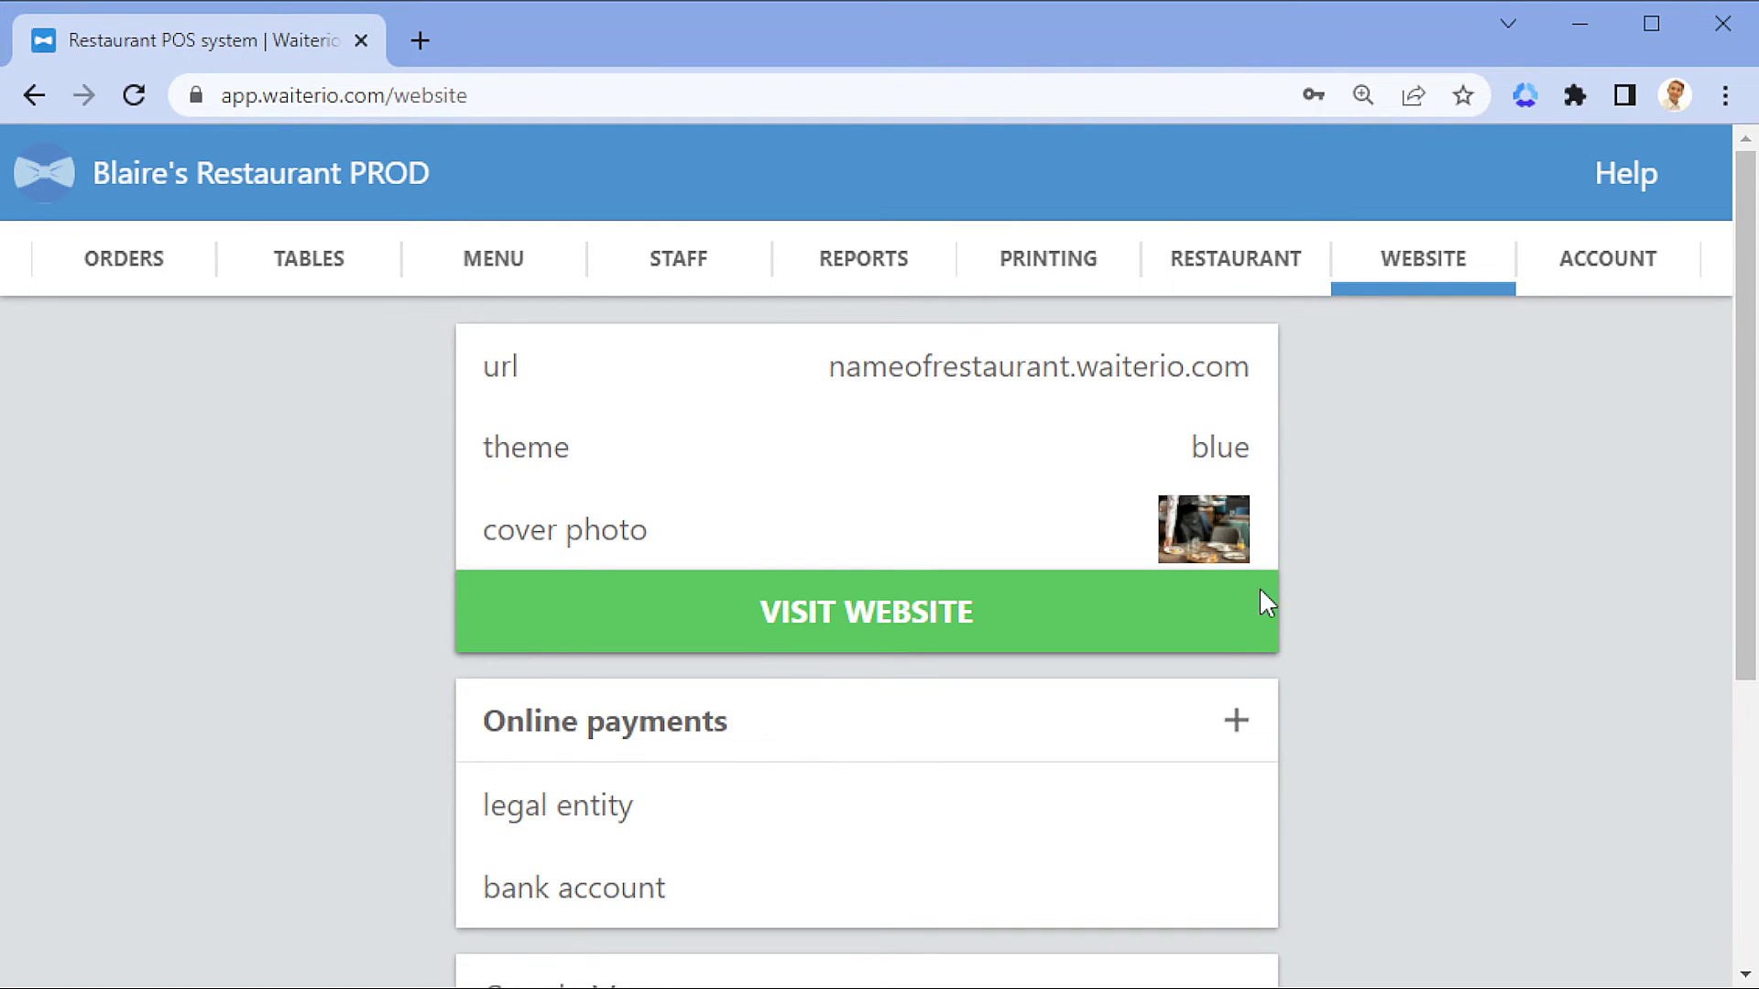
{"action": "scroll", "coordinate": [1261, 601], "scroll_direction": "down", "scroll_amount": 2}
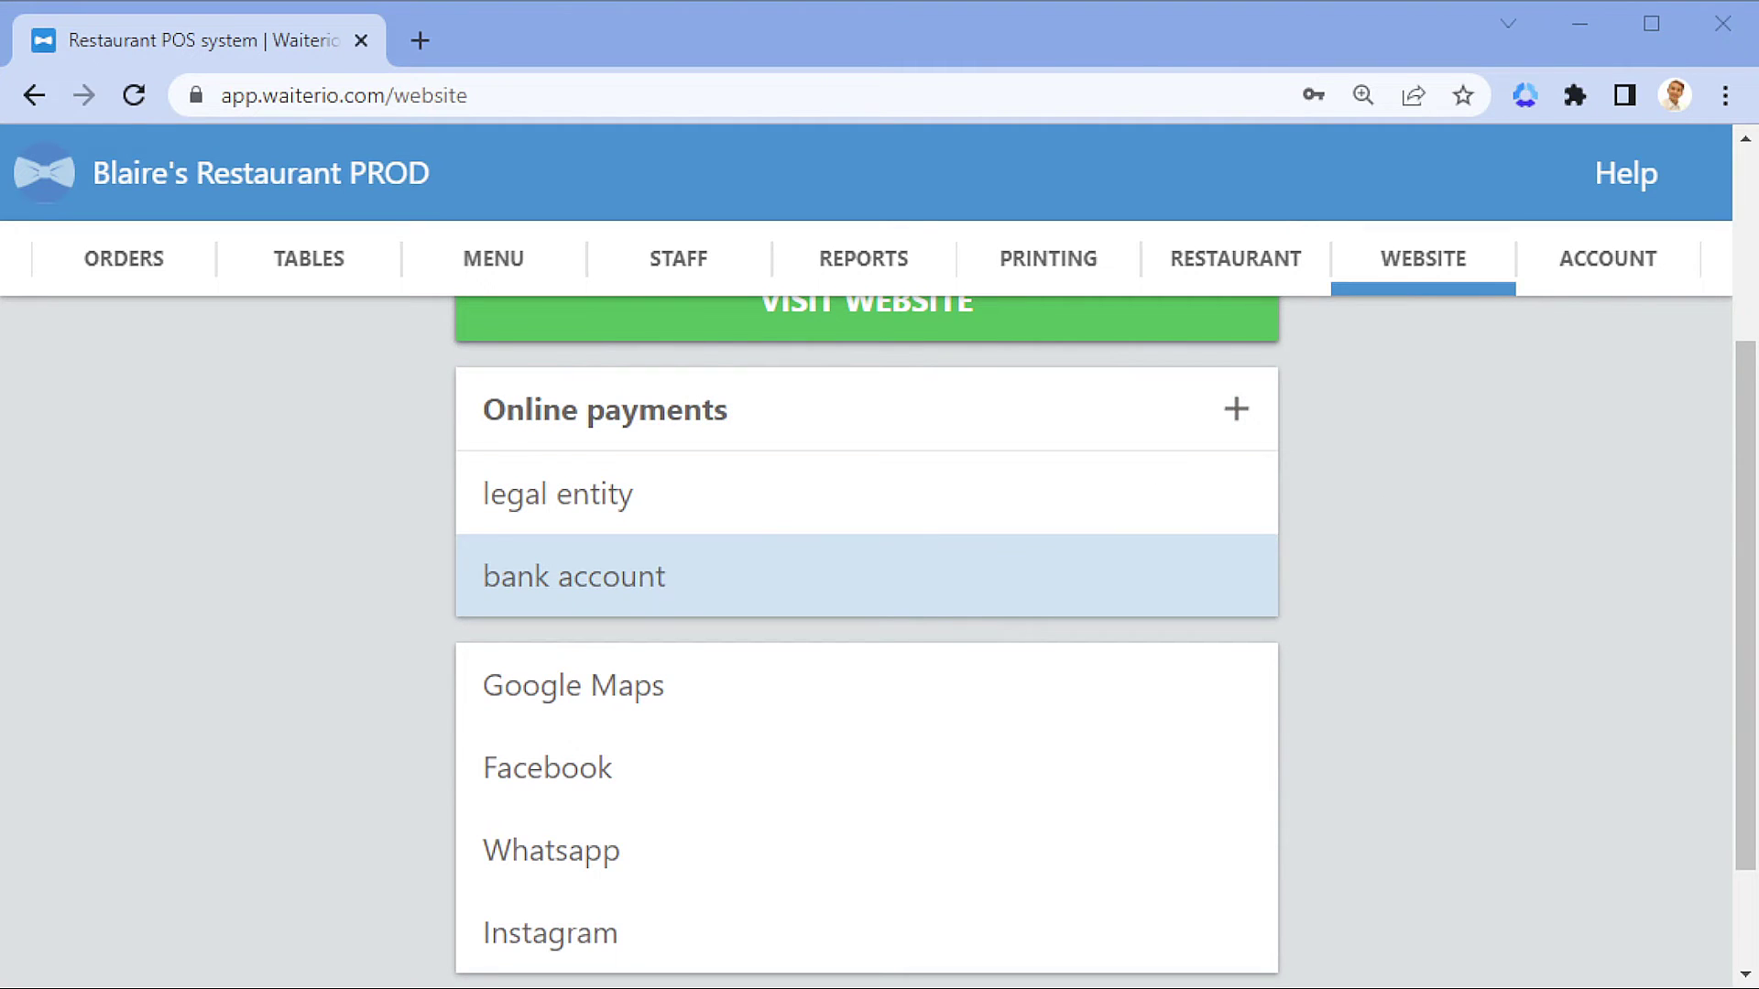
{"action": "scroll", "coordinate": [867, 619], "scroll_direction": "down", "scroll_amount": 1}
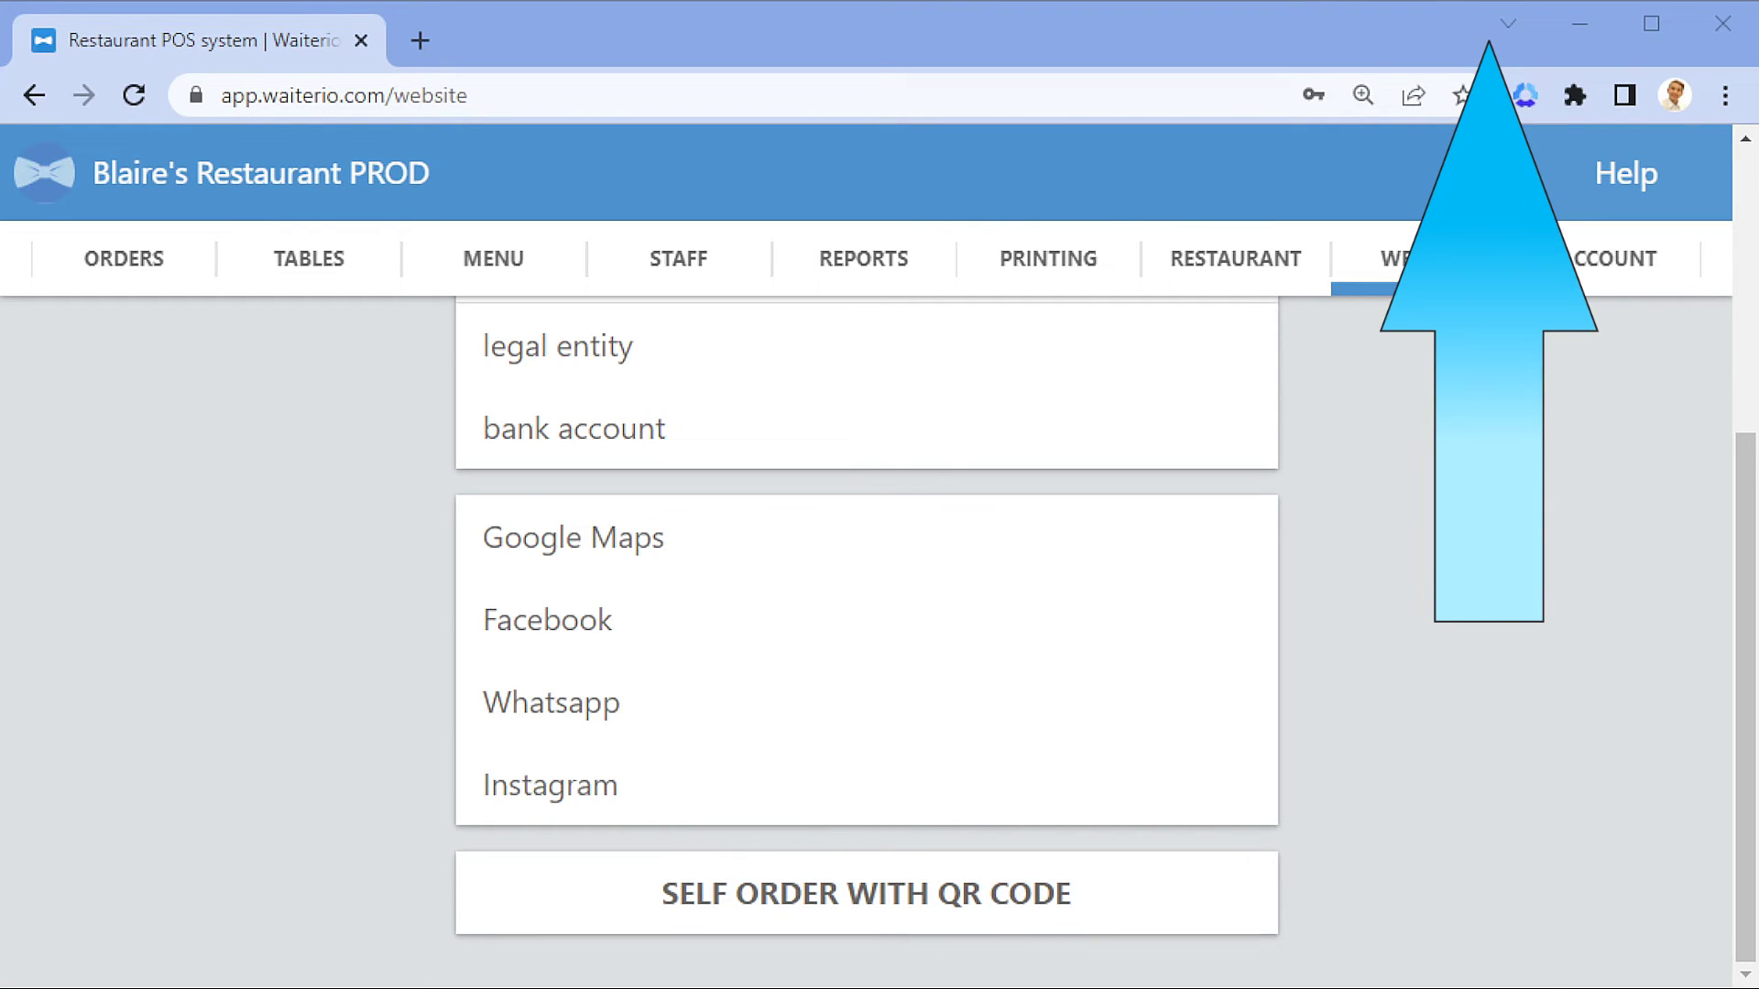
{"action": "left_click", "coordinate": [1602, 261]}
{"action": "scroll", "coordinate": [931, 683], "scroll_direction": "down", "scroll_amount": 1}
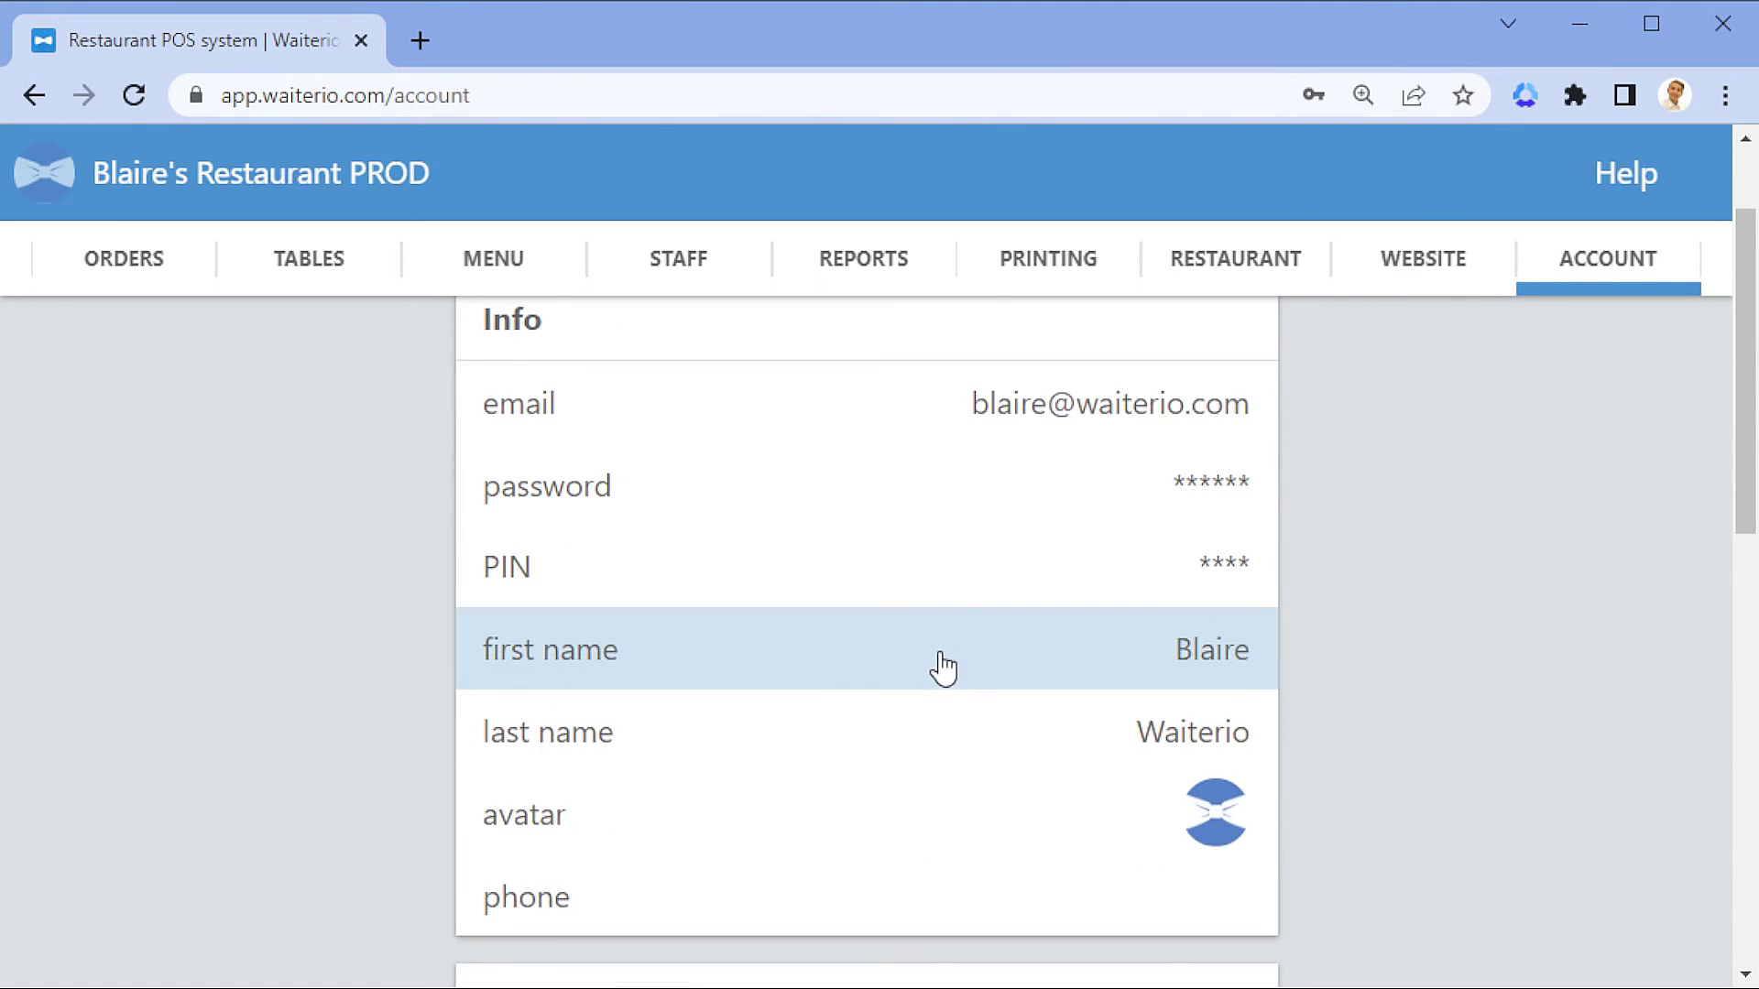
{"action": "scroll", "coordinate": [930, 684], "scroll_direction": "down", "scroll_amount": 1}
{"action": "scroll", "coordinate": [916, 617], "scroll_direction": "down", "scroll_amount": 1}
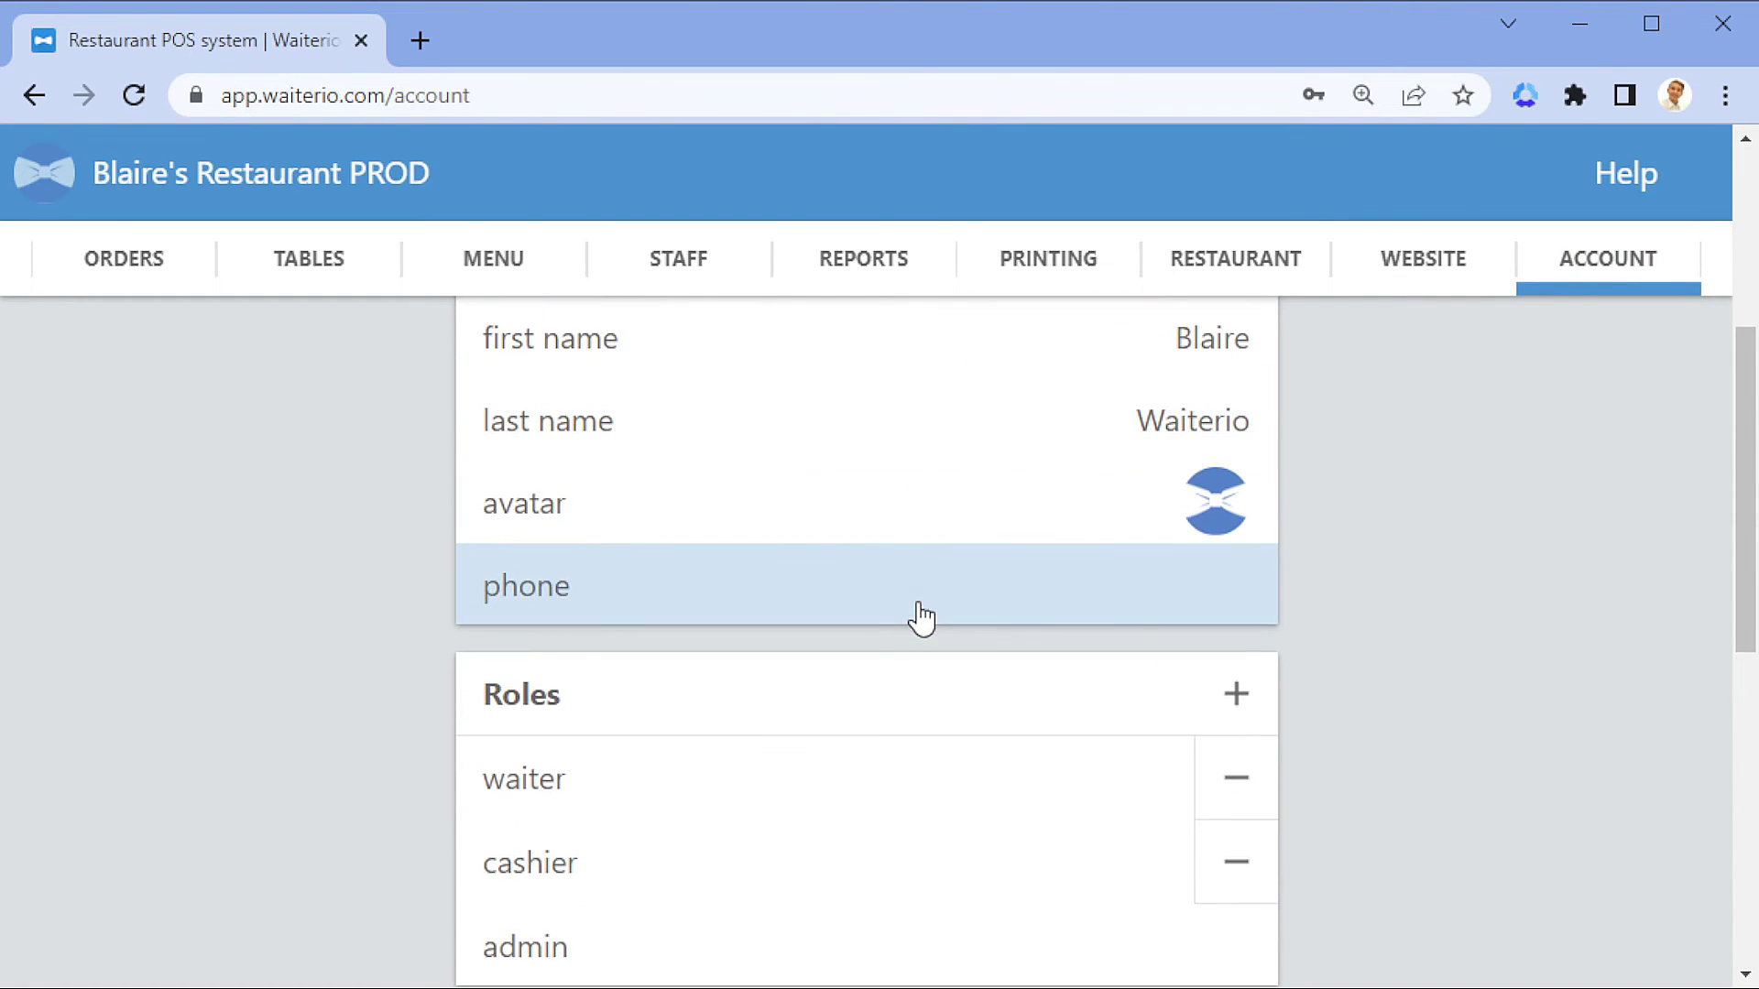
{"action": "scroll", "coordinate": [916, 618], "scroll_direction": "down", "scroll_amount": 3}
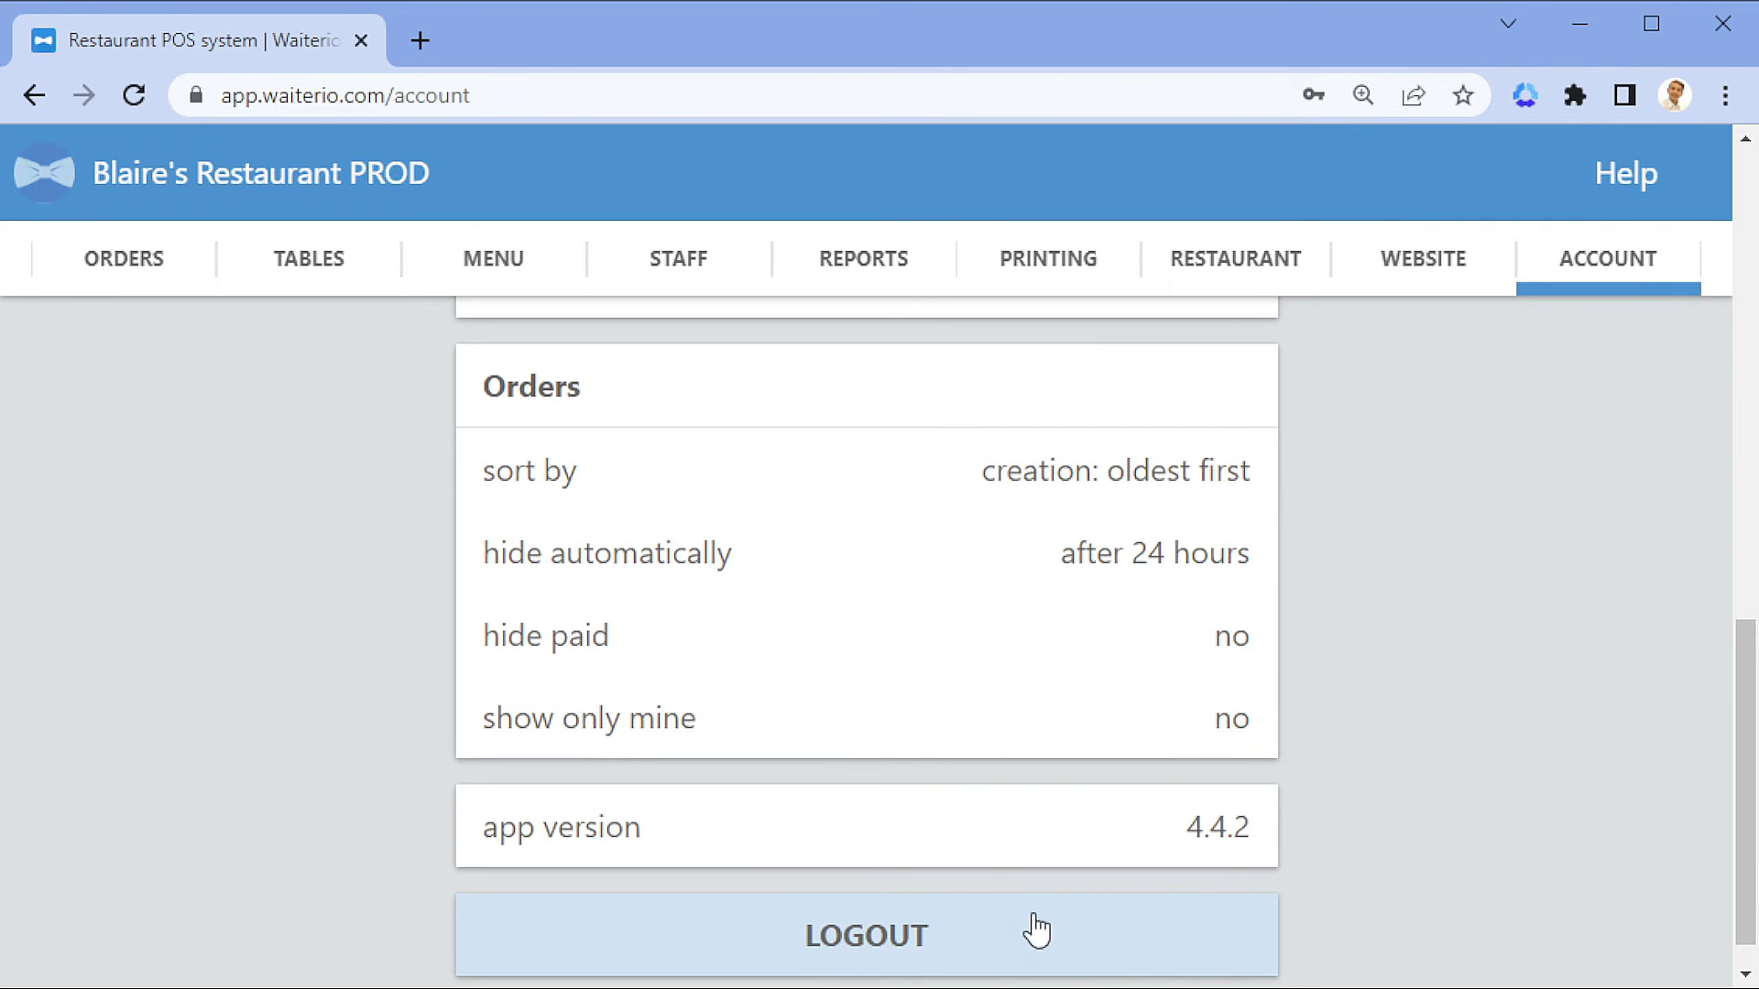
Visit the sales reports, then the printing settings listing USB, local and Bluetooth printers
{"action": "left_click", "coordinate": [876, 262]}
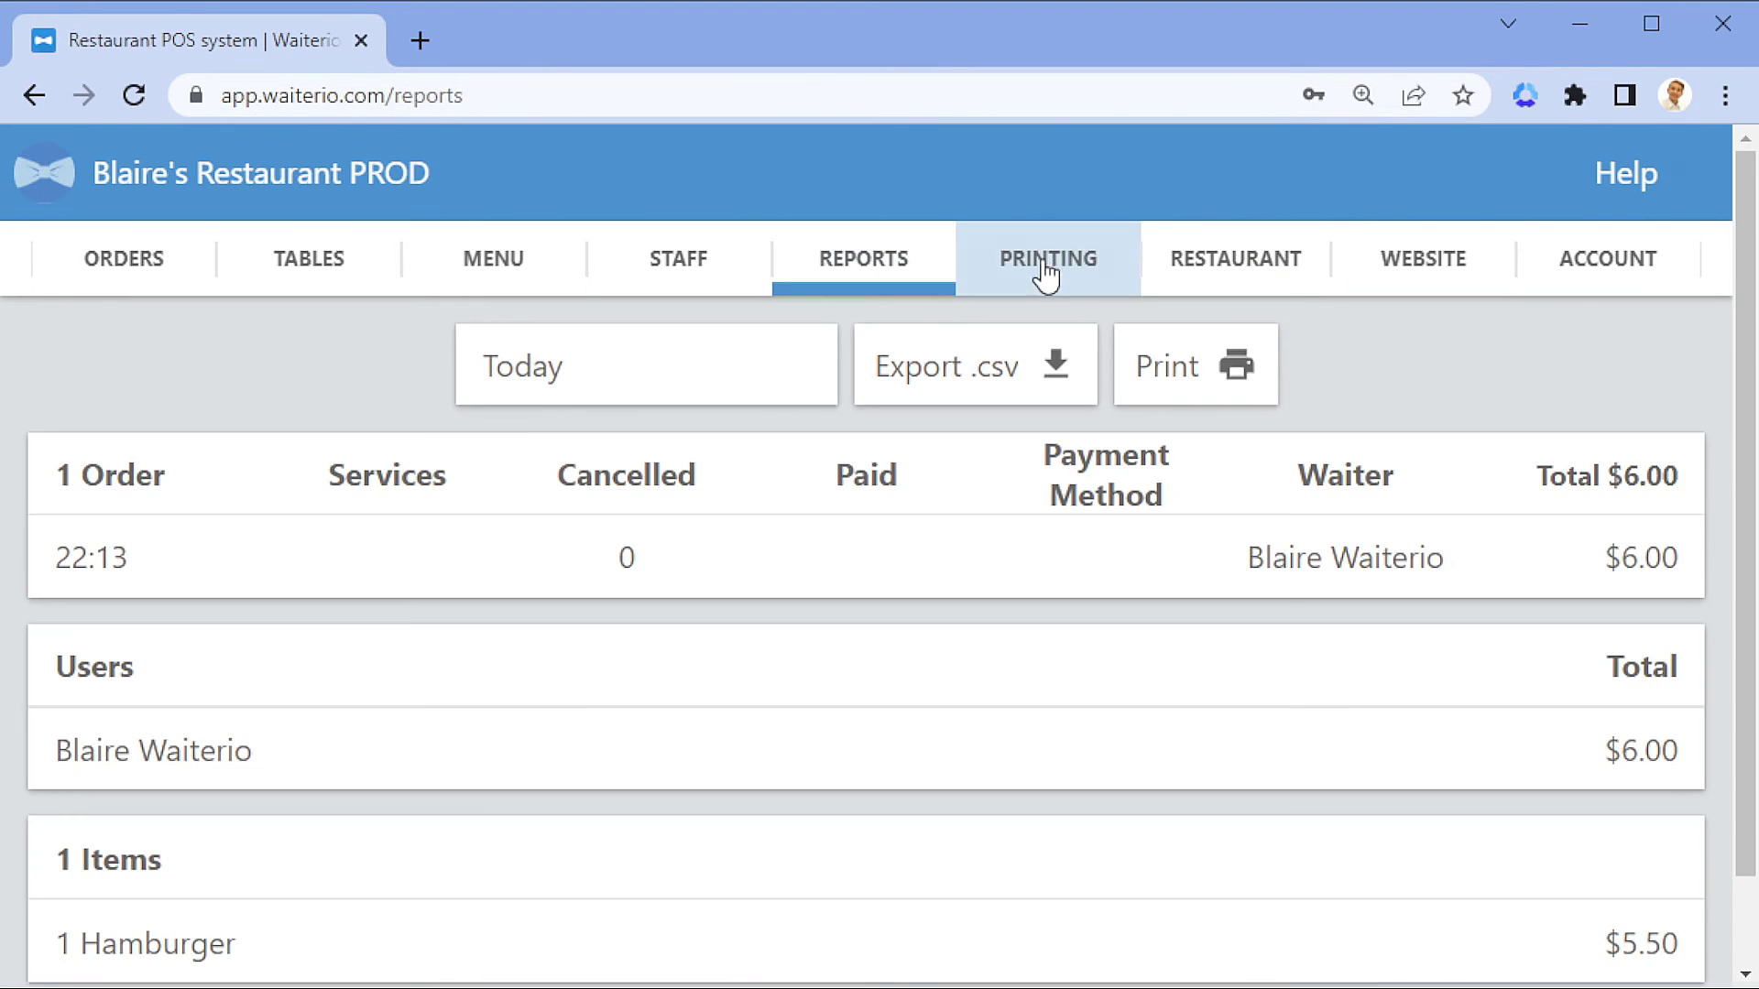
{"action": "left_click", "coordinate": [1058, 276]}
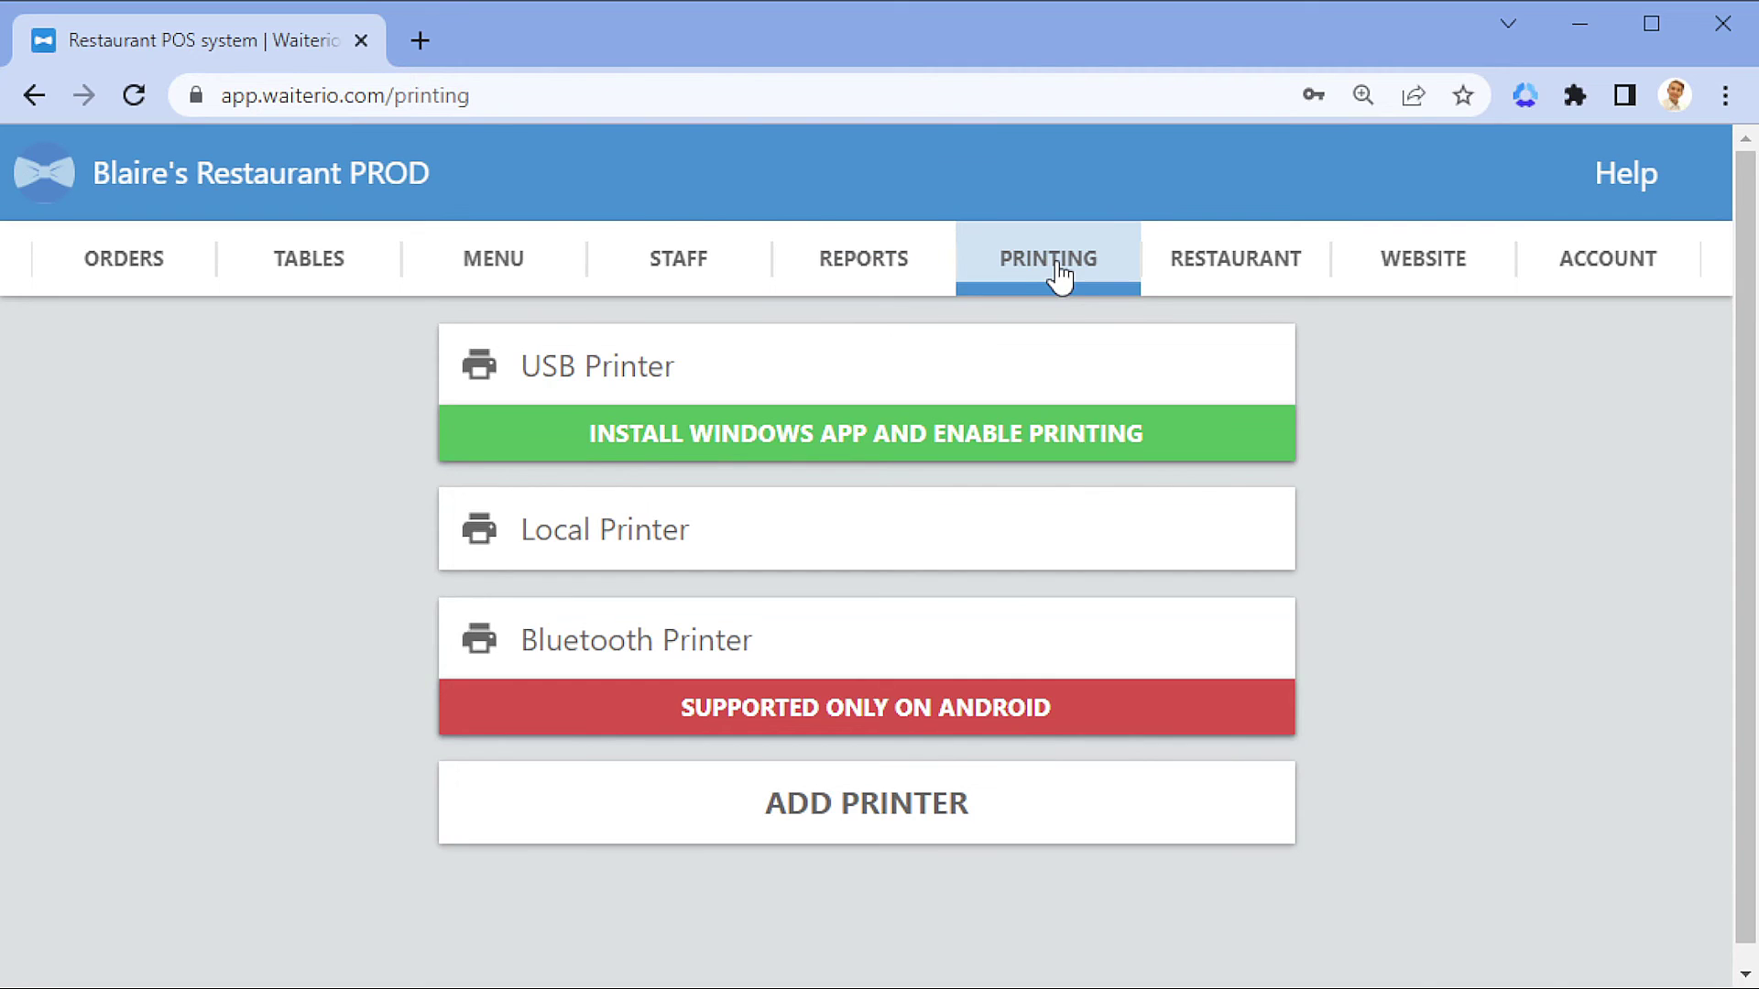